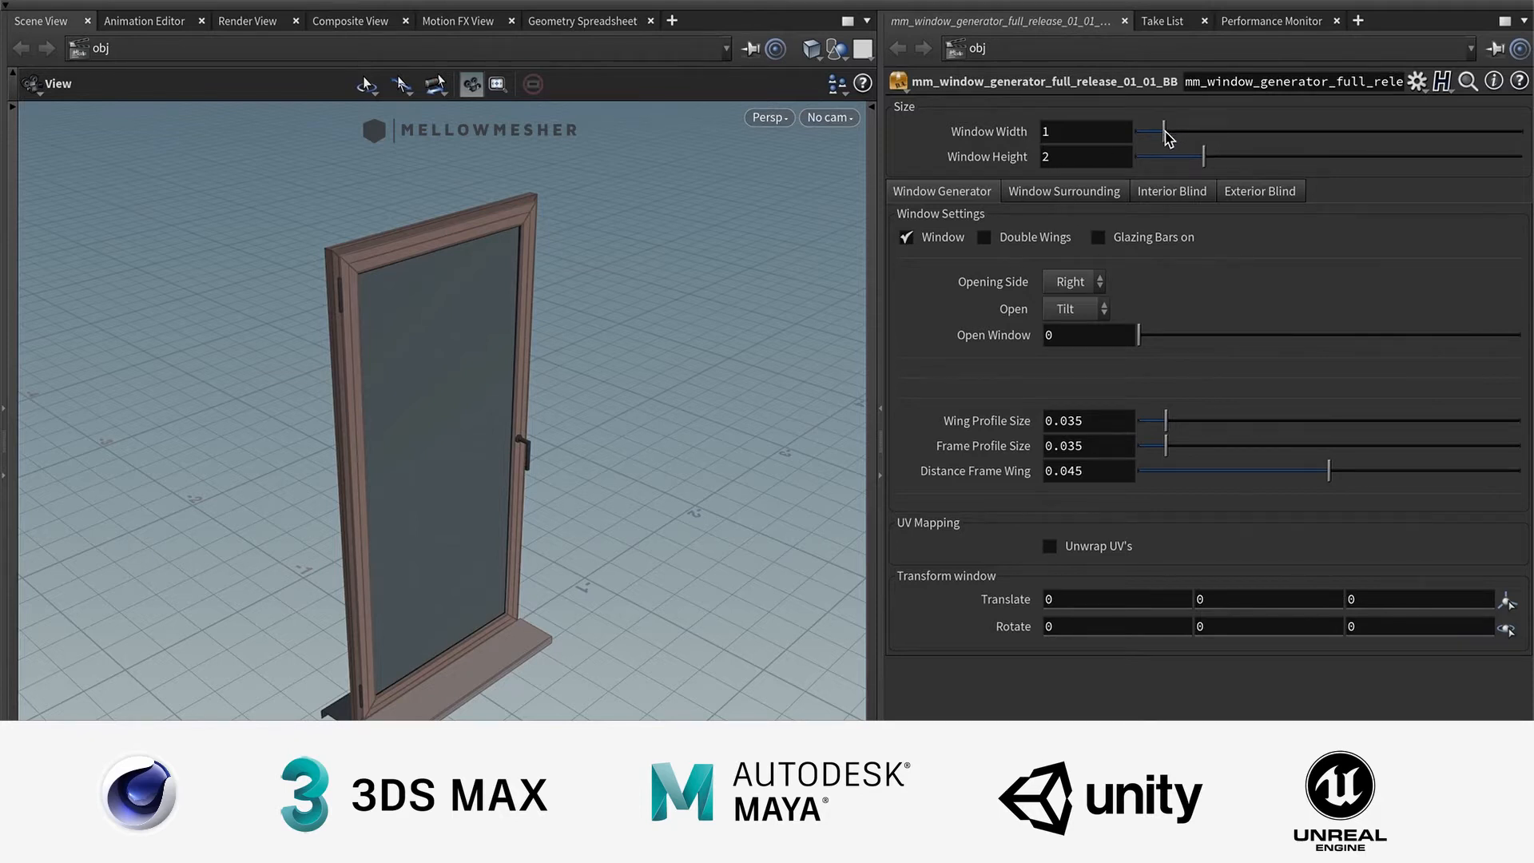
# Step: Set the window width to 1.57 and the window height to 1.12
pyautogui.moveTo(1165, 132)
pyautogui.mouseDown()
pyautogui.moveTo(1210, 129)
pyautogui.moveTo(1186, 129)
pyautogui.moveTo(1181, 156)
pyautogui.mouseUp()
pyautogui.moveTo(502, 483); pyautogui.dragTo(534, 455)
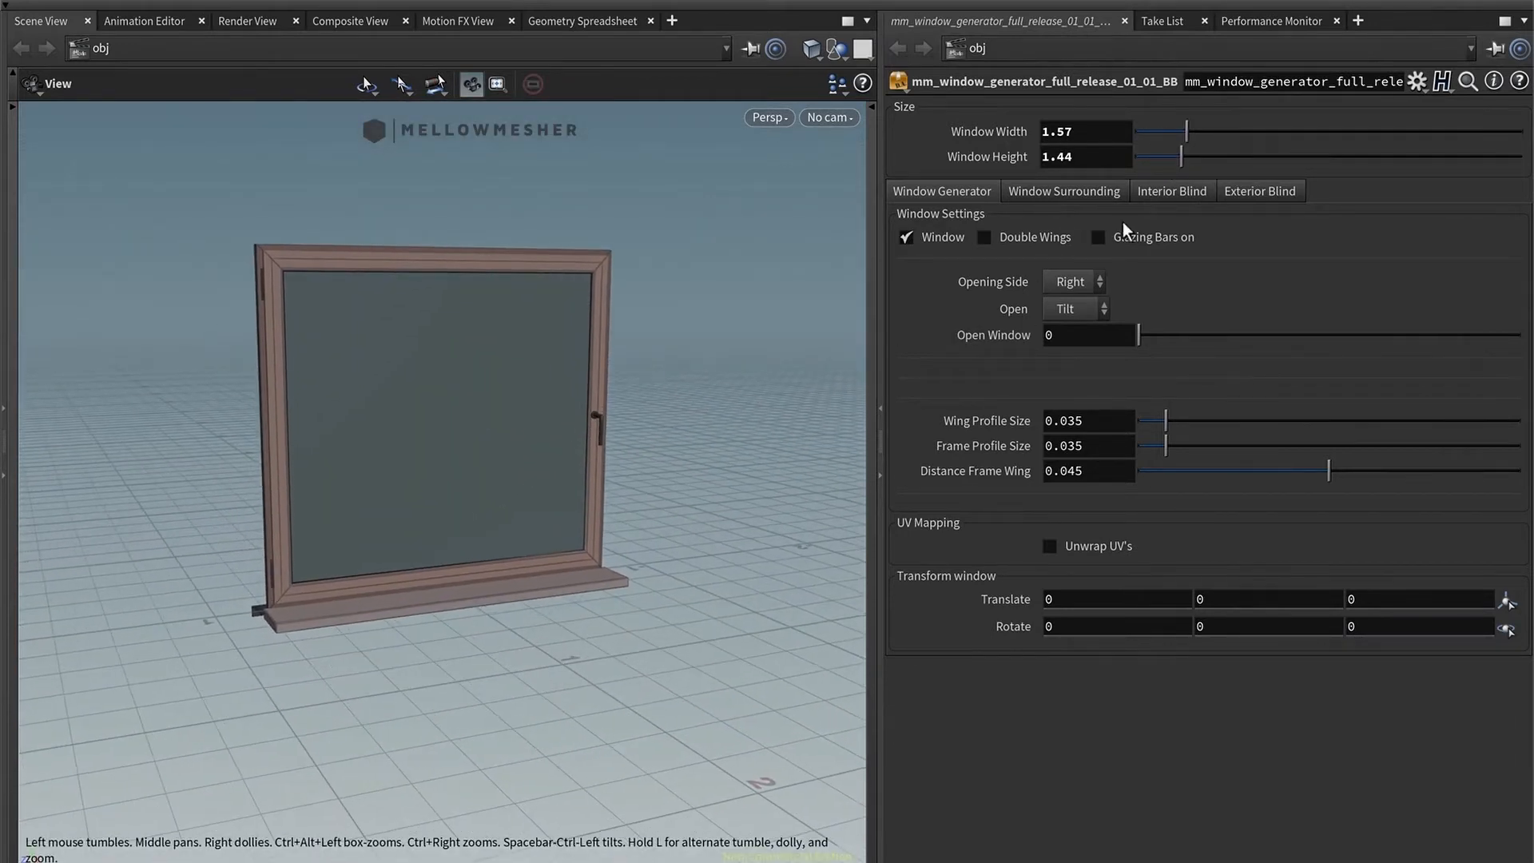
pyautogui.moveTo(1190, 128); pyautogui.dragTo(1167, 150)
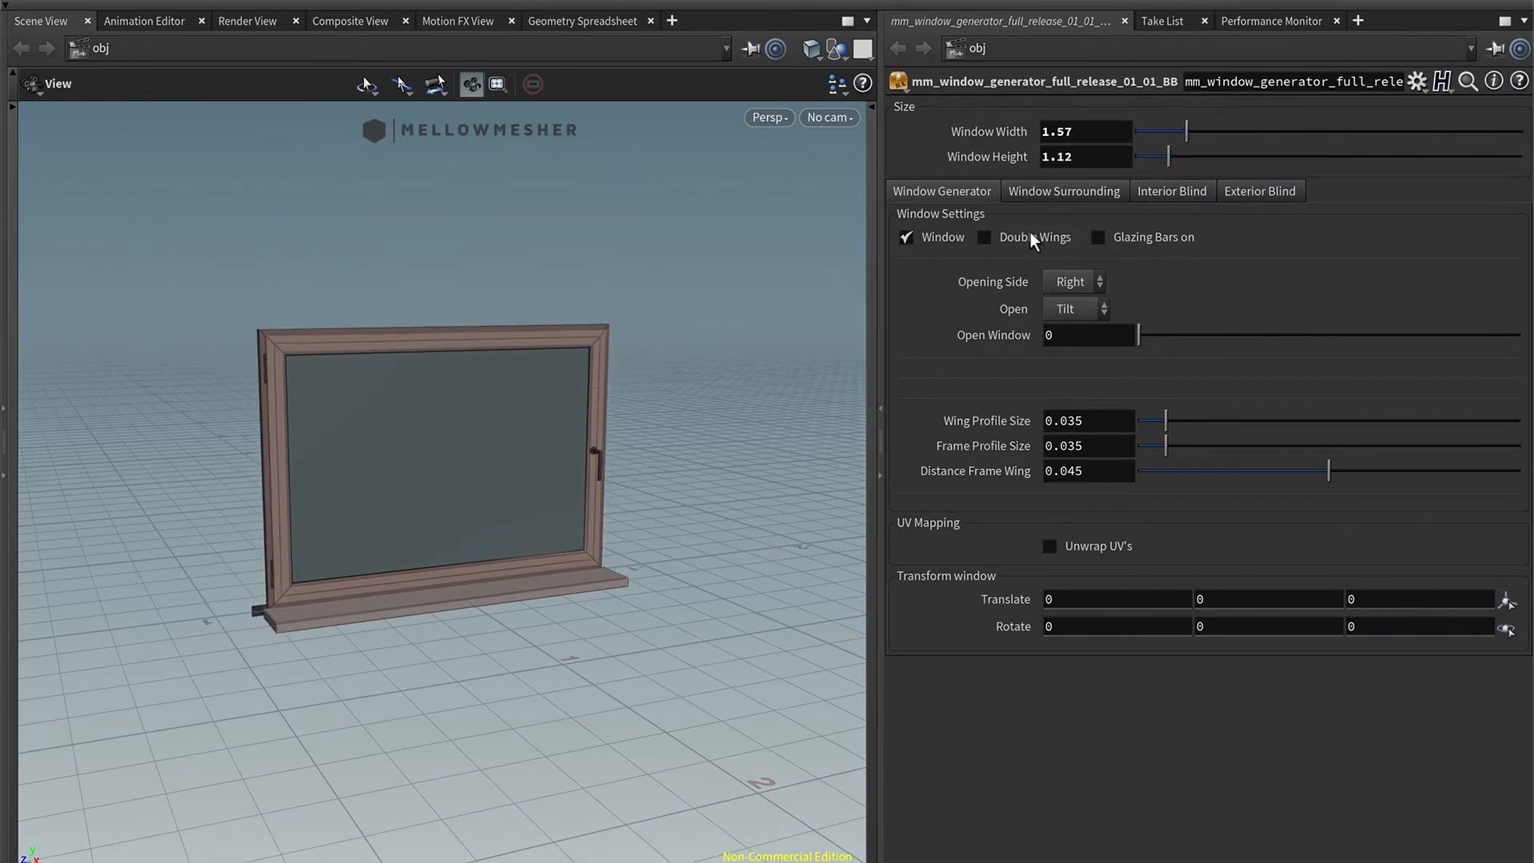
# Step: Enable double wings for the window and shift the vertical division slightly off centre
pyautogui.click(932, 230)
pyautogui.click(932, 231)
pyautogui.click(1017, 236)
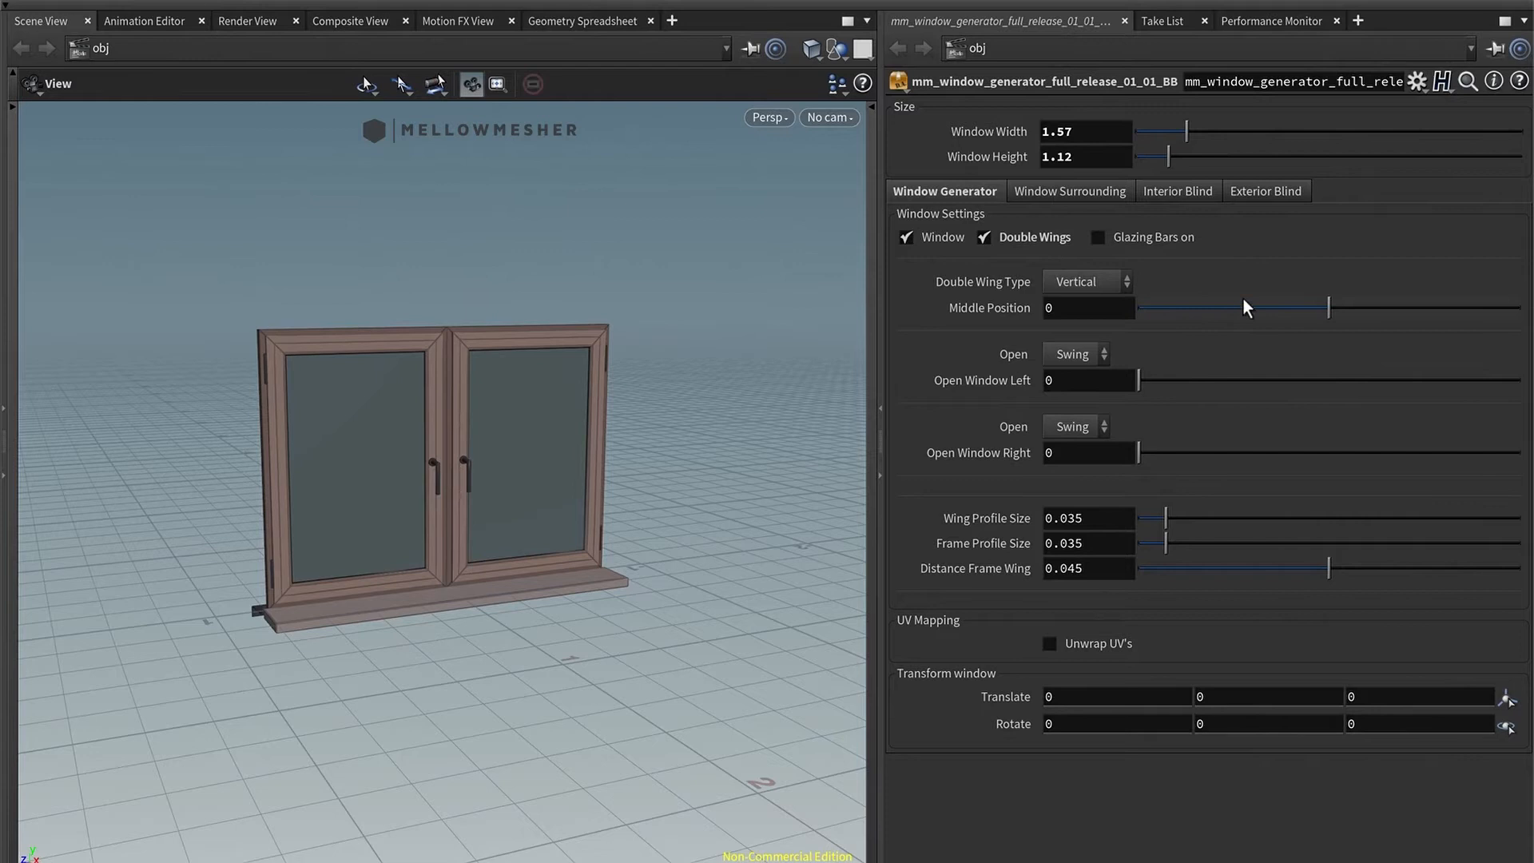
pyautogui.moveTo(1350, 307); pyautogui.dragTo(1316, 304)
# Step: Switch the double wing type to Horizontal and set the middle position to -0.304
pyautogui.click(1113, 284)
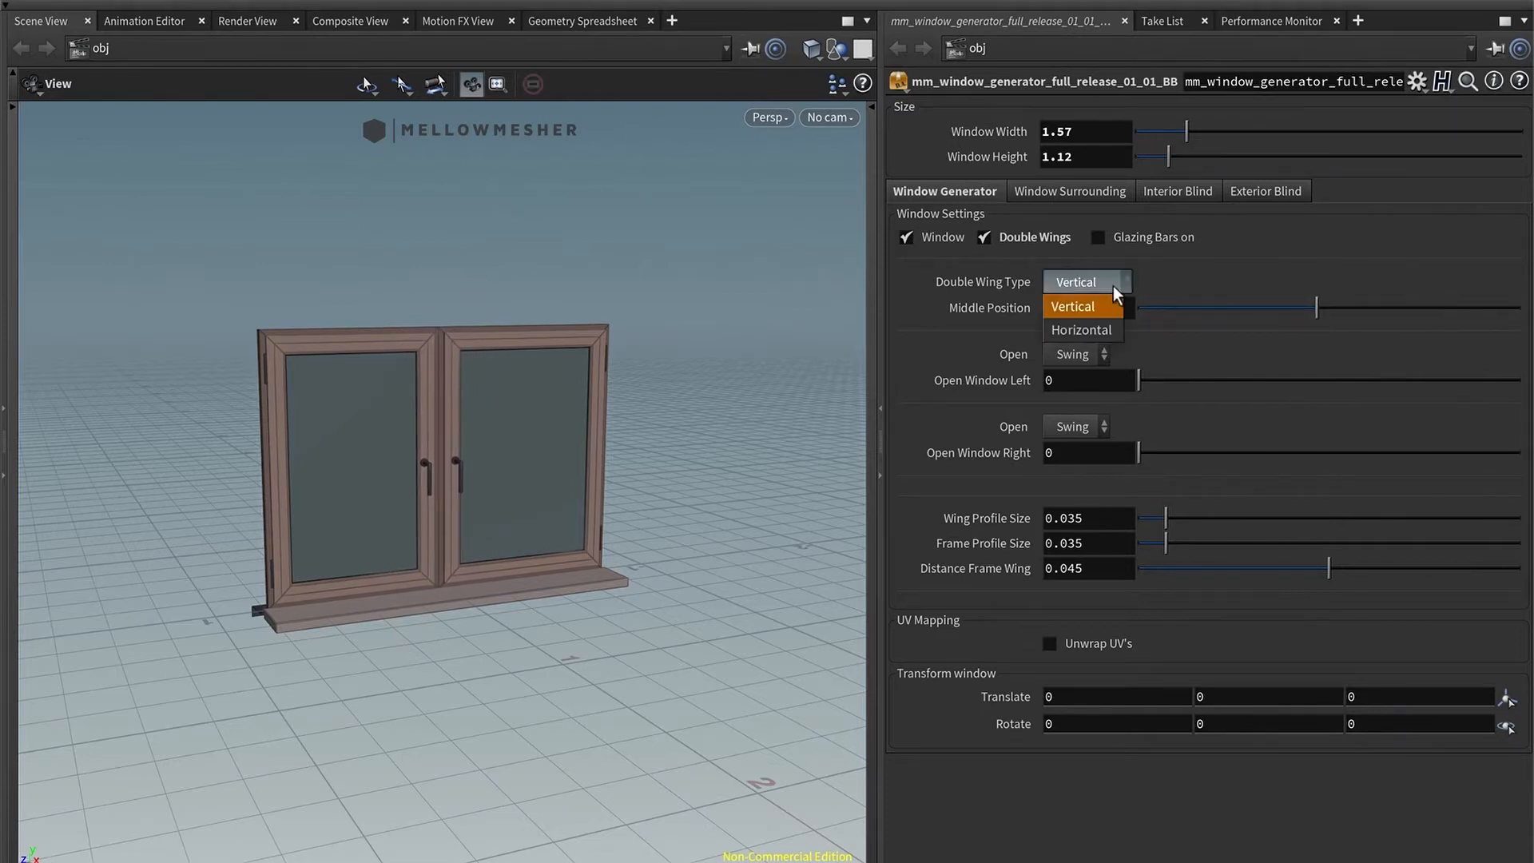
pyautogui.click(1103, 332)
pyautogui.moveTo(1273, 309)
pyautogui.mouseDown()
pyautogui.moveTo(1208, 309)
pyautogui.moveTo(1270, 308)
pyautogui.mouseUp()
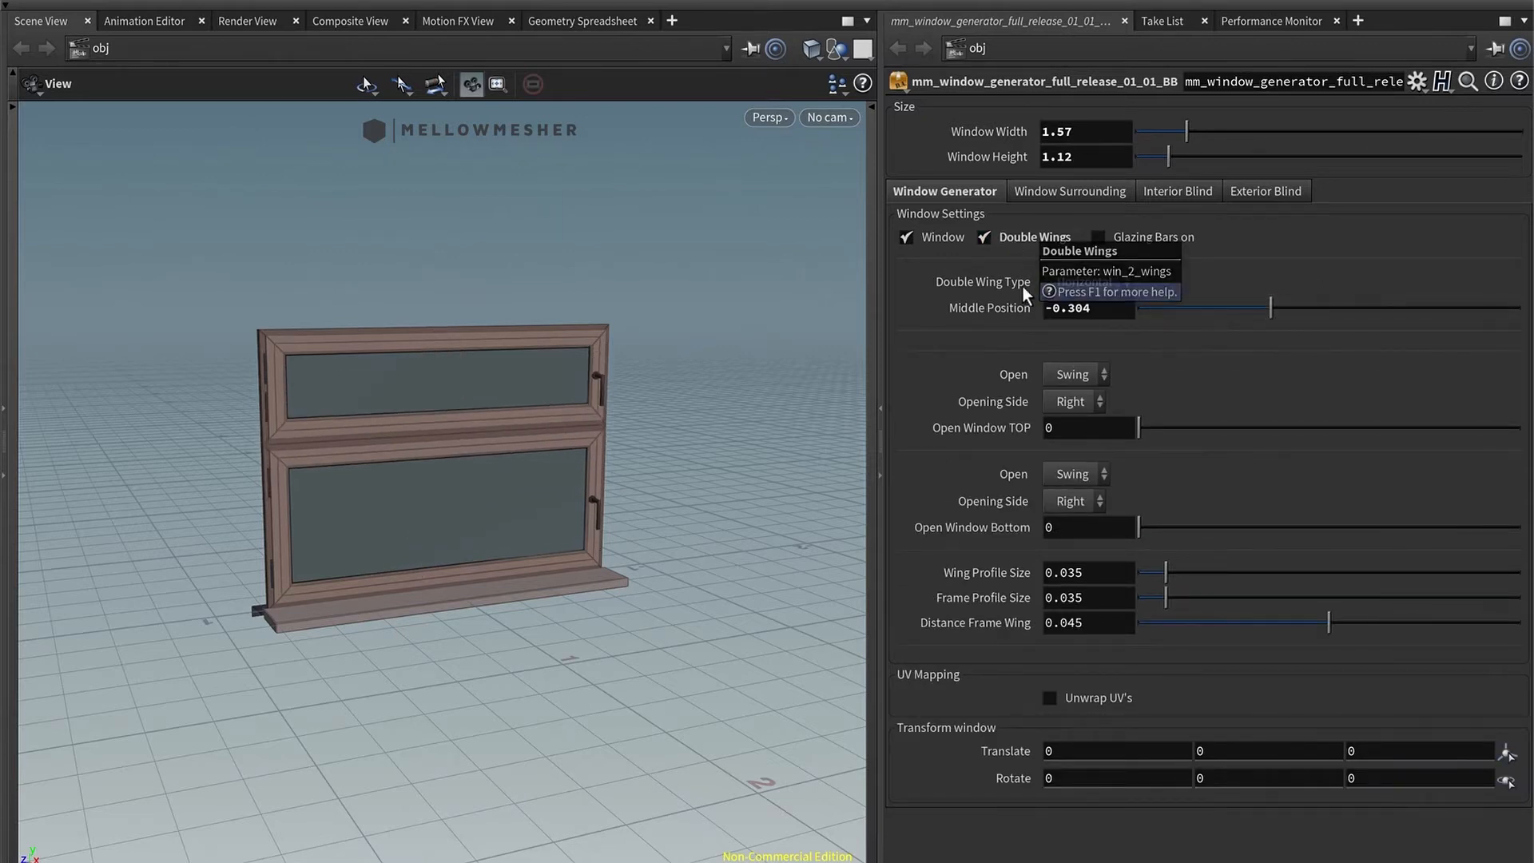
# Step: Try swinging the top and bottom wings open, leaving the top wing's opening at 0.126
pyautogui.moveTo(1147, 426); pyautogui.dragTo(1280, 412)
pyautogui.moveTo(1139, 527); pyautogui.dragTo(889, 582)
pyautogui.click(1187, 428)
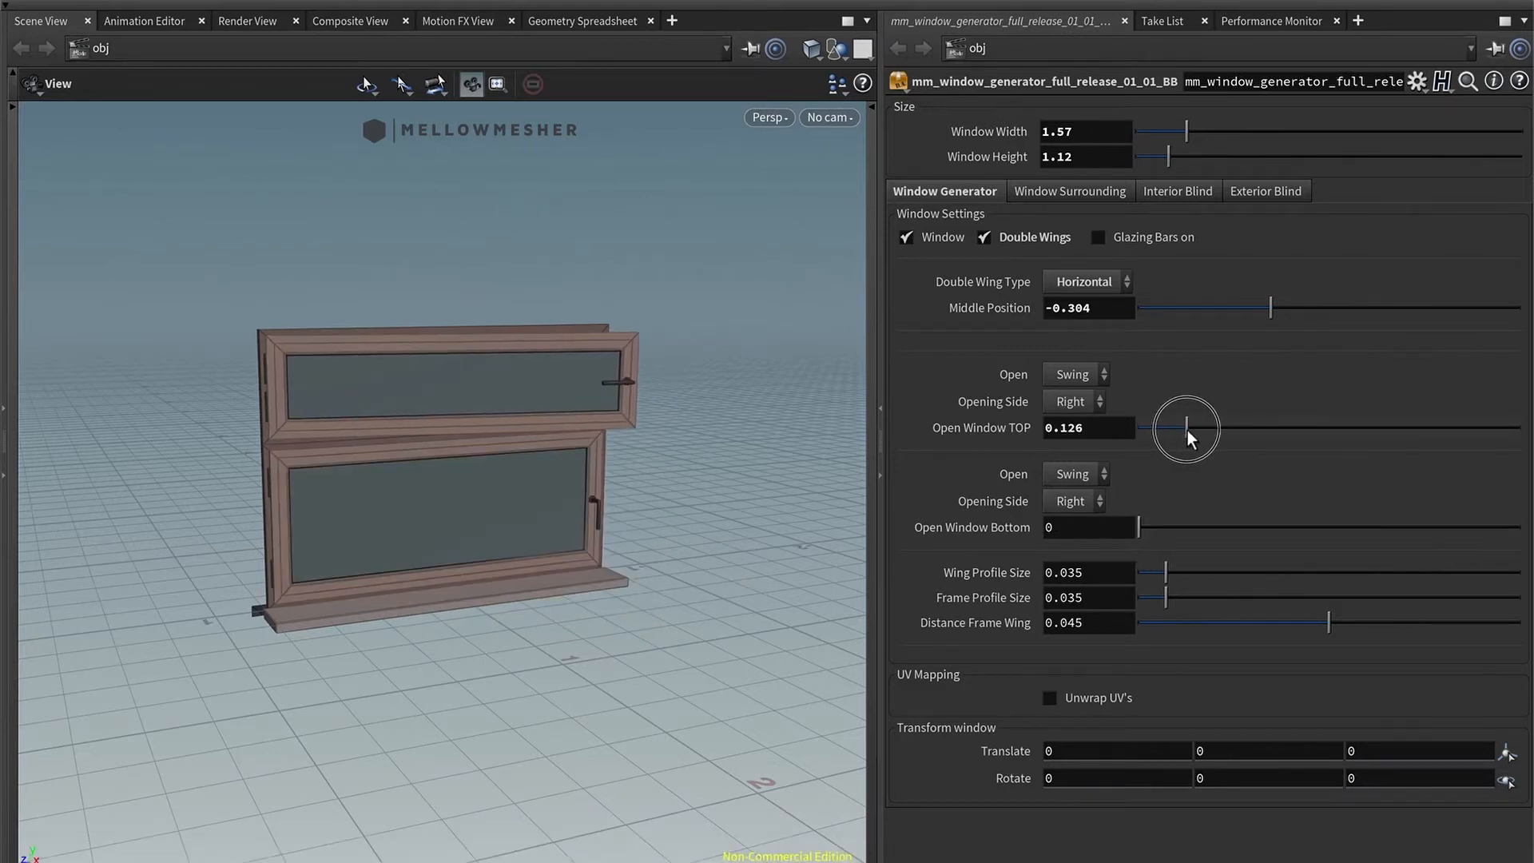
# Step: Switch the top wing to Tilt with an opening of 0.219 and keep the bottom wing closed at 0
pyautogui.click(1069, 373)
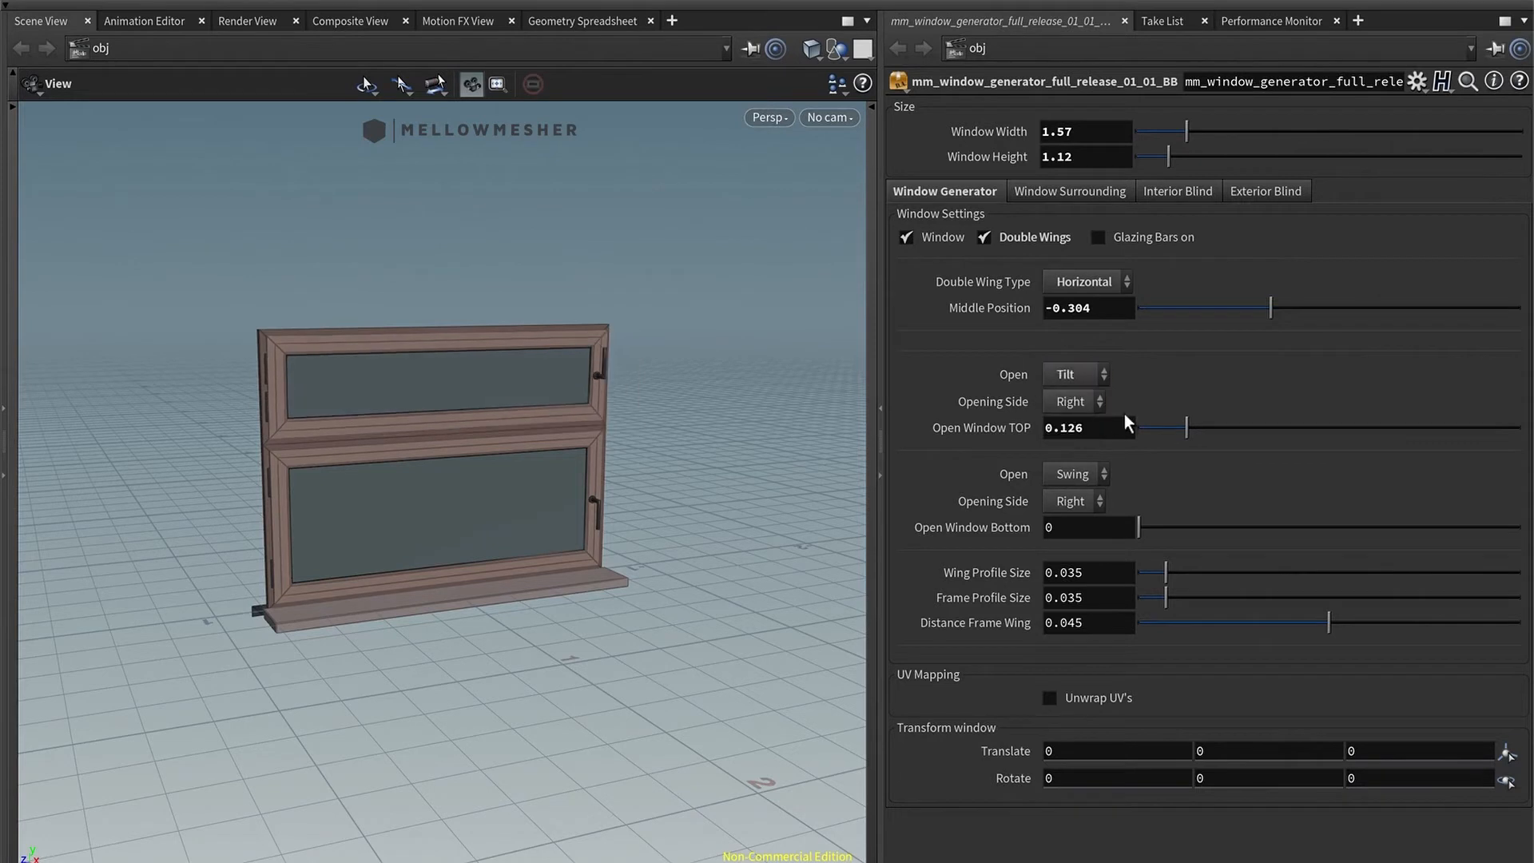
pyautogui.moveTo(1195, 427); pyautogui.dragTo(1281, 424)
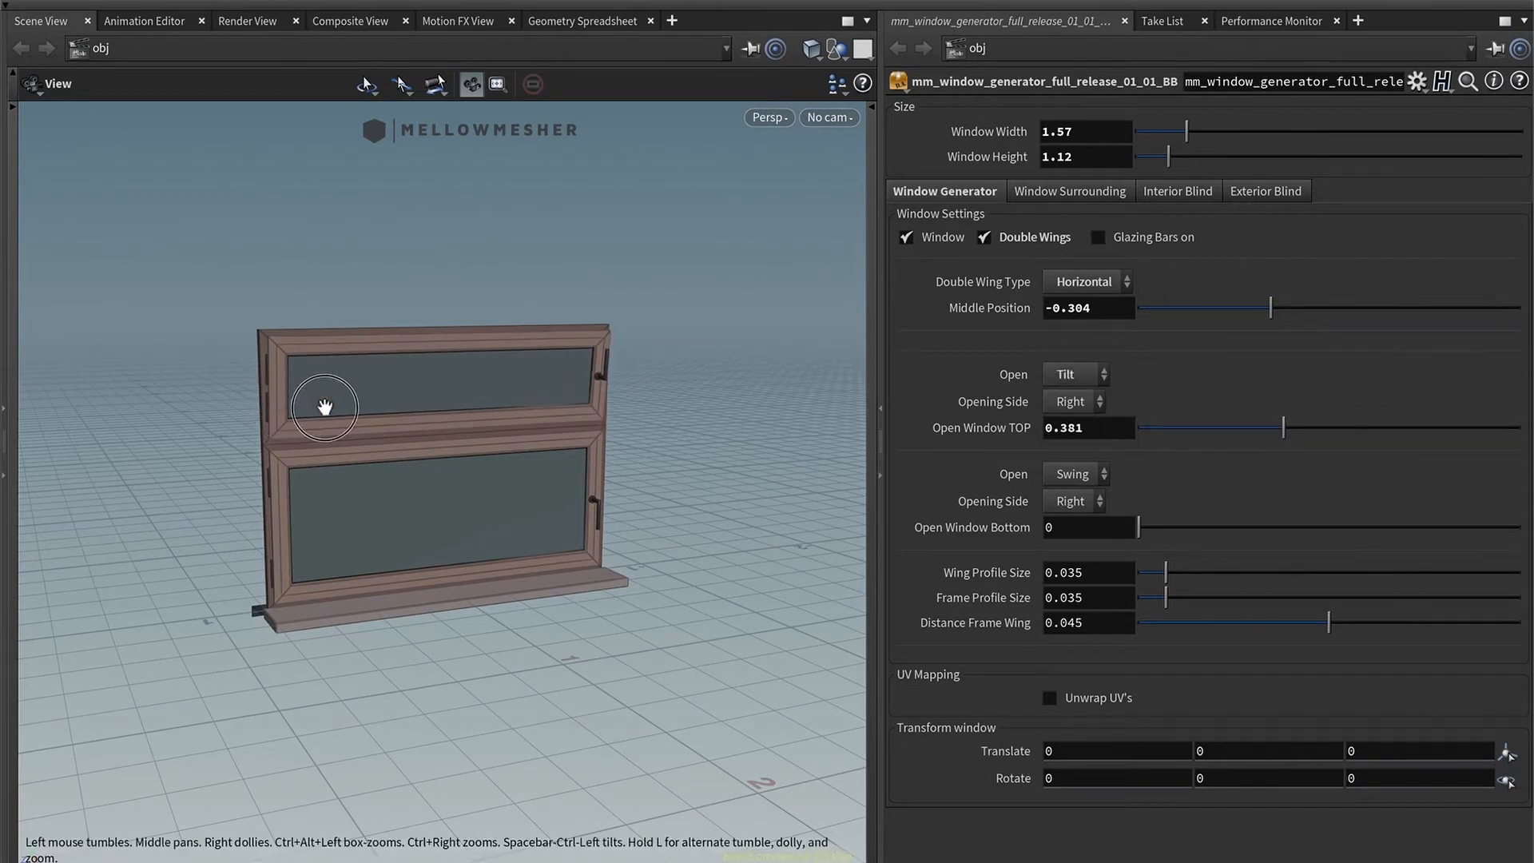
pyautogui.moveTo(325, 404); pyautogui.dragTo(445, 396)
pyautogui.moveTo(1283, 425); pyautogui.dragTo(1363, 428)
pyautogui.moveTo(309, 375); pyautogui.dragTo(487, 403)
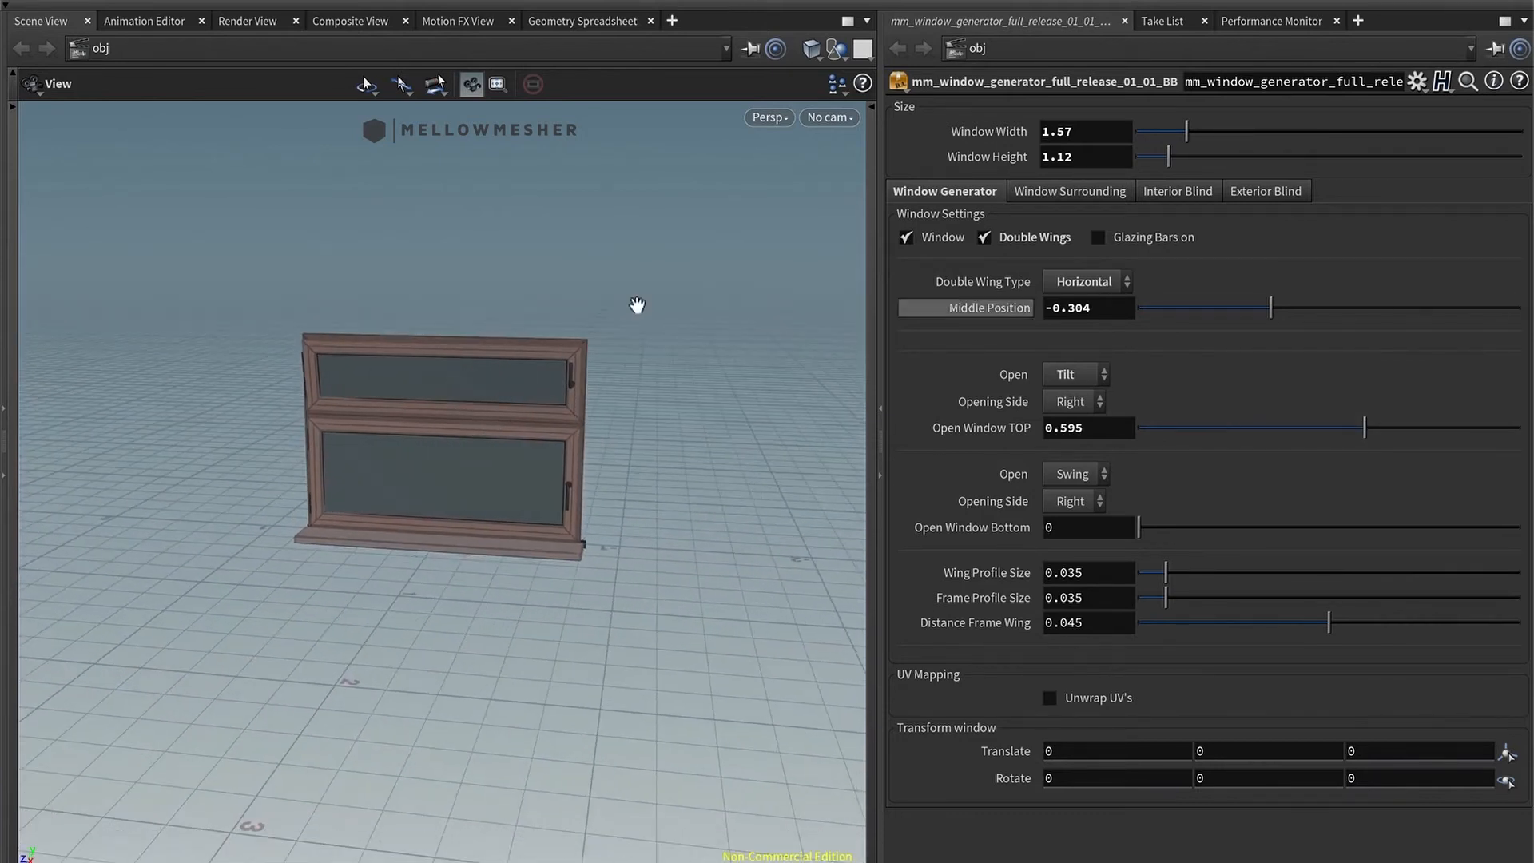
pyautogui.moveTo(572, 389); pyautogui.dragTo(750, 340, button='right')
pyautogui.keyDown('ctrl'); pyautogui.middleClick(1061, 447); pyautogui.keyUp('ctrl')
pyautogui.moveTo(1100, 436); pyautogui.dragTo(1220, 454, button='middle')
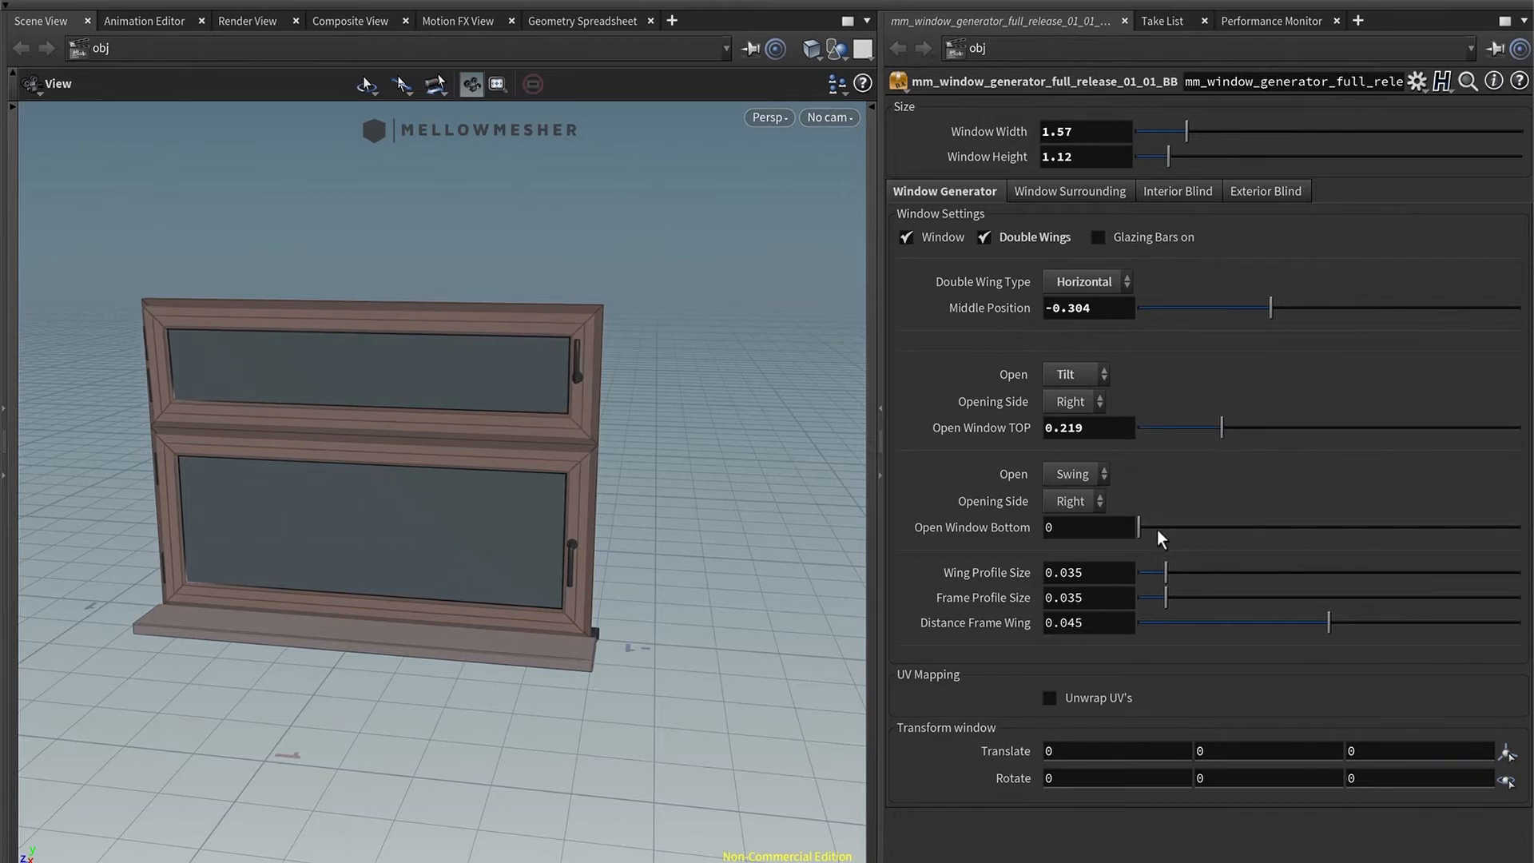
pyautogui.moveTo(1143, 524); pyautogui.dragTo(1044, 520, button='middle')
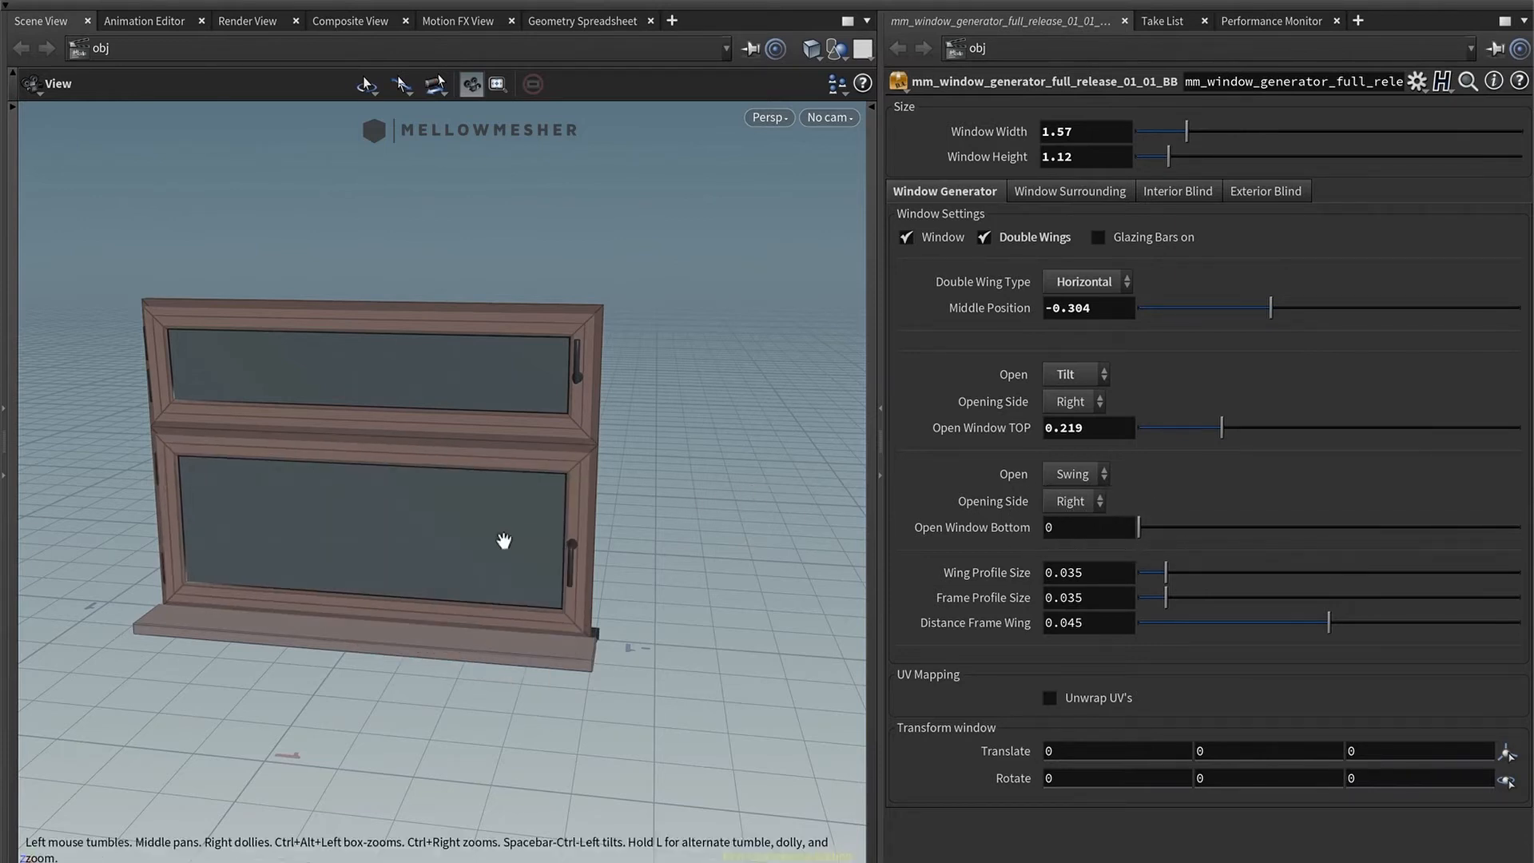
# Step: Set the wing profile size to 0.05003, the frame profile size to 0.05081 and the distance between frame and wing to 0.0459
pyautogui.moveTo(504, 541); pyautogui.dragTo(534, 518)
pyautogui.moveTo(319, 434); pyautogui.dragTo(490, 421)
pyautogui.moveTo(1166, 564); pyautogui.dragTo(1246, 607)
pyautogui.moveTo(430, 544); pyautogui.dragTo(575, 527)
pyautogui.scroll(6, 526, 519)
pyautogui.moveTo(1330, 624)
pyautogui.mouseDown()
pyautogui.moveTo(1466, 616)
pyautogui.moveTo(1215, 630)
pyautogui.moveTo(1340, 622)
pyautogui.mouseUp()
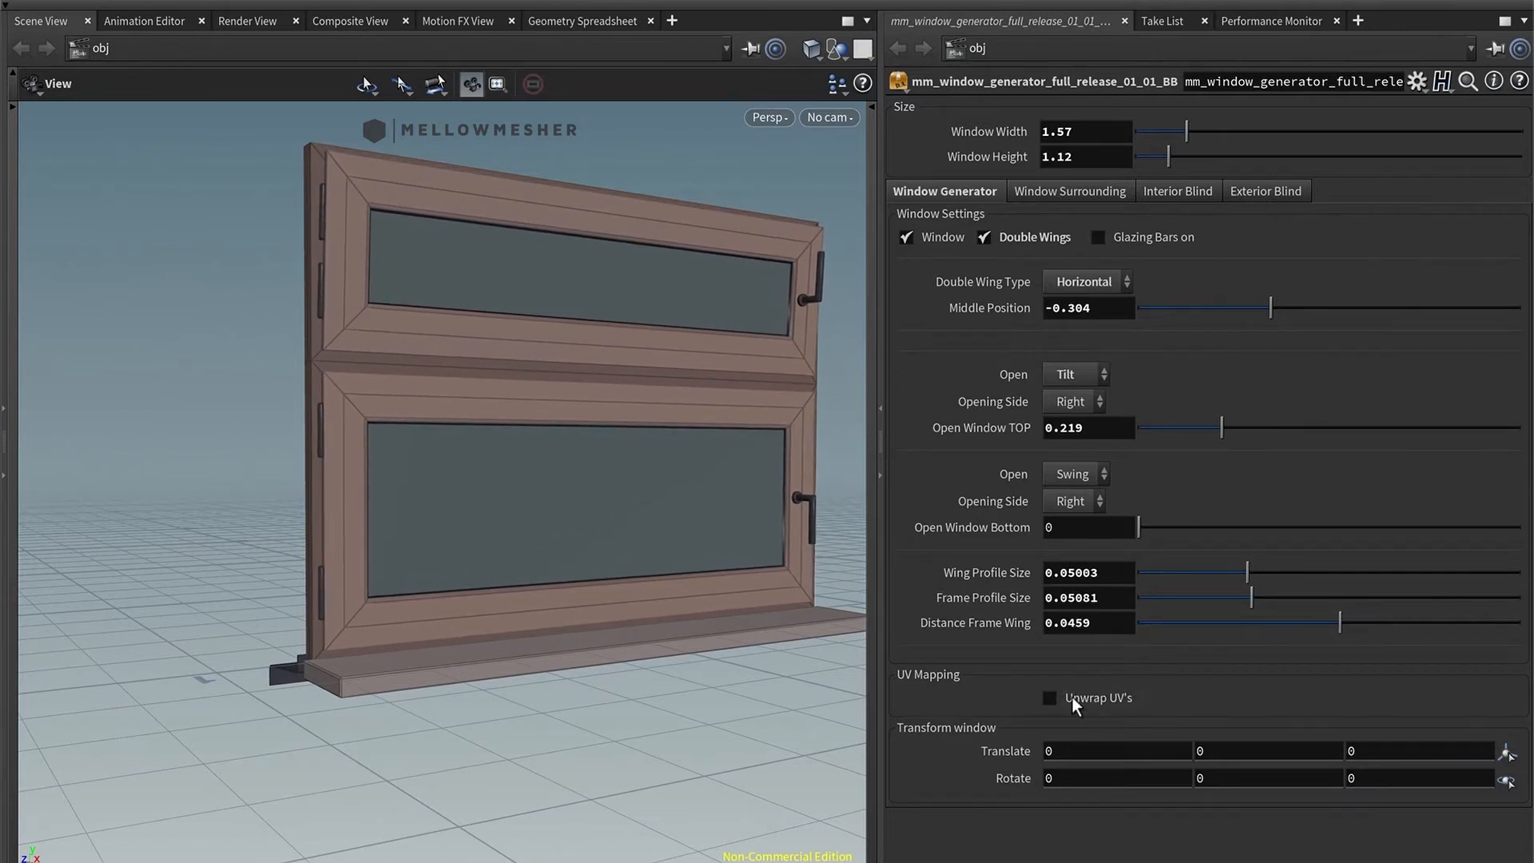
# Step: Toggle UV unwrapping for the window, leaving it switched off
pyautogui.moveTo(623, 407); pyautogui.dragTo(507, 414, button='middle')
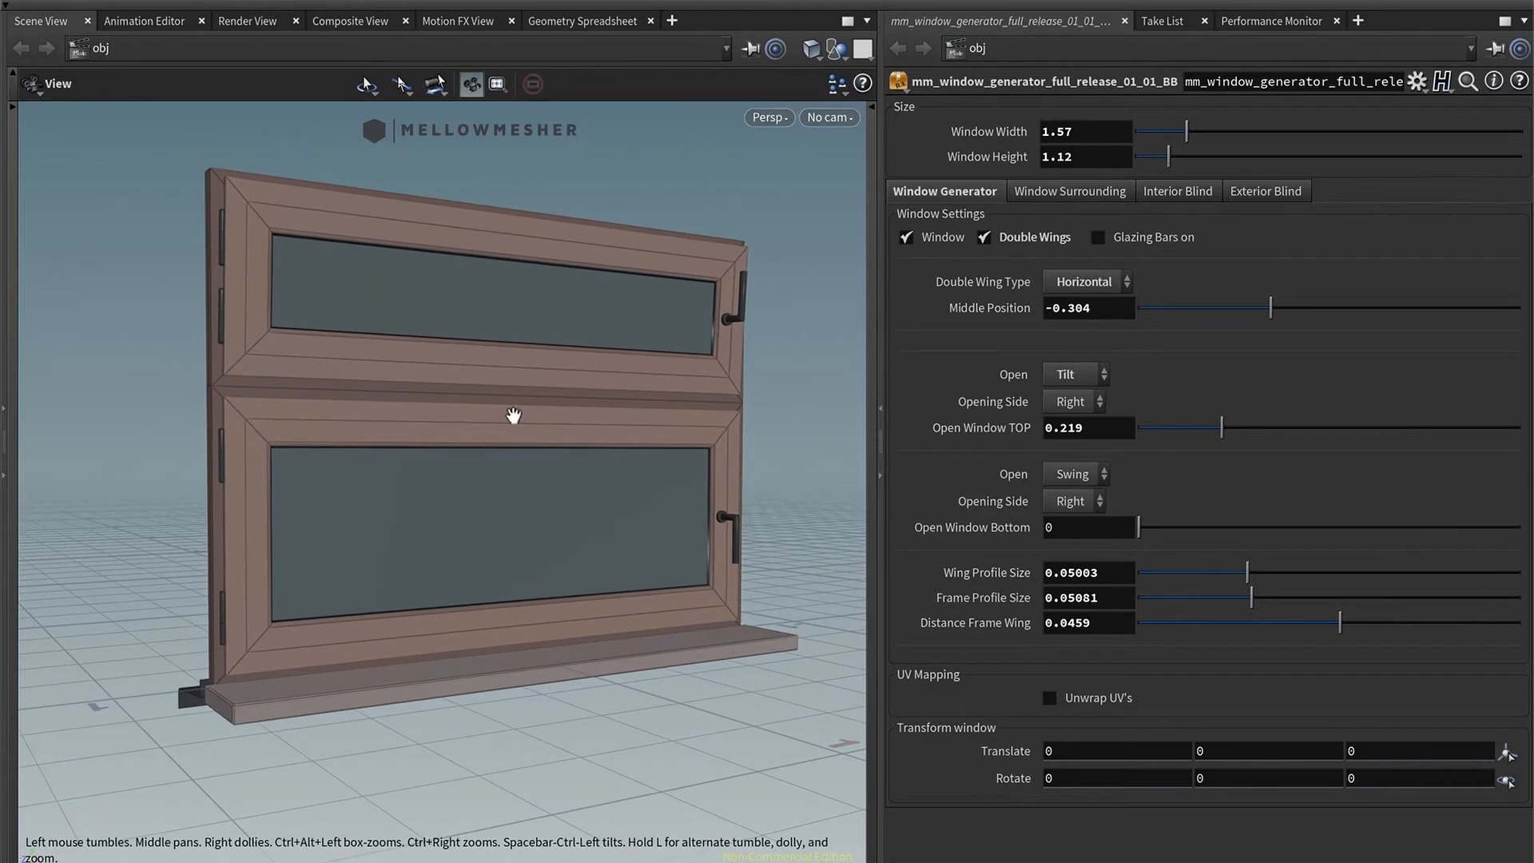
pyautogui.click(1091, 696)
pyautogui.click(1091, 697)
pyautogui.click(1091, 697)
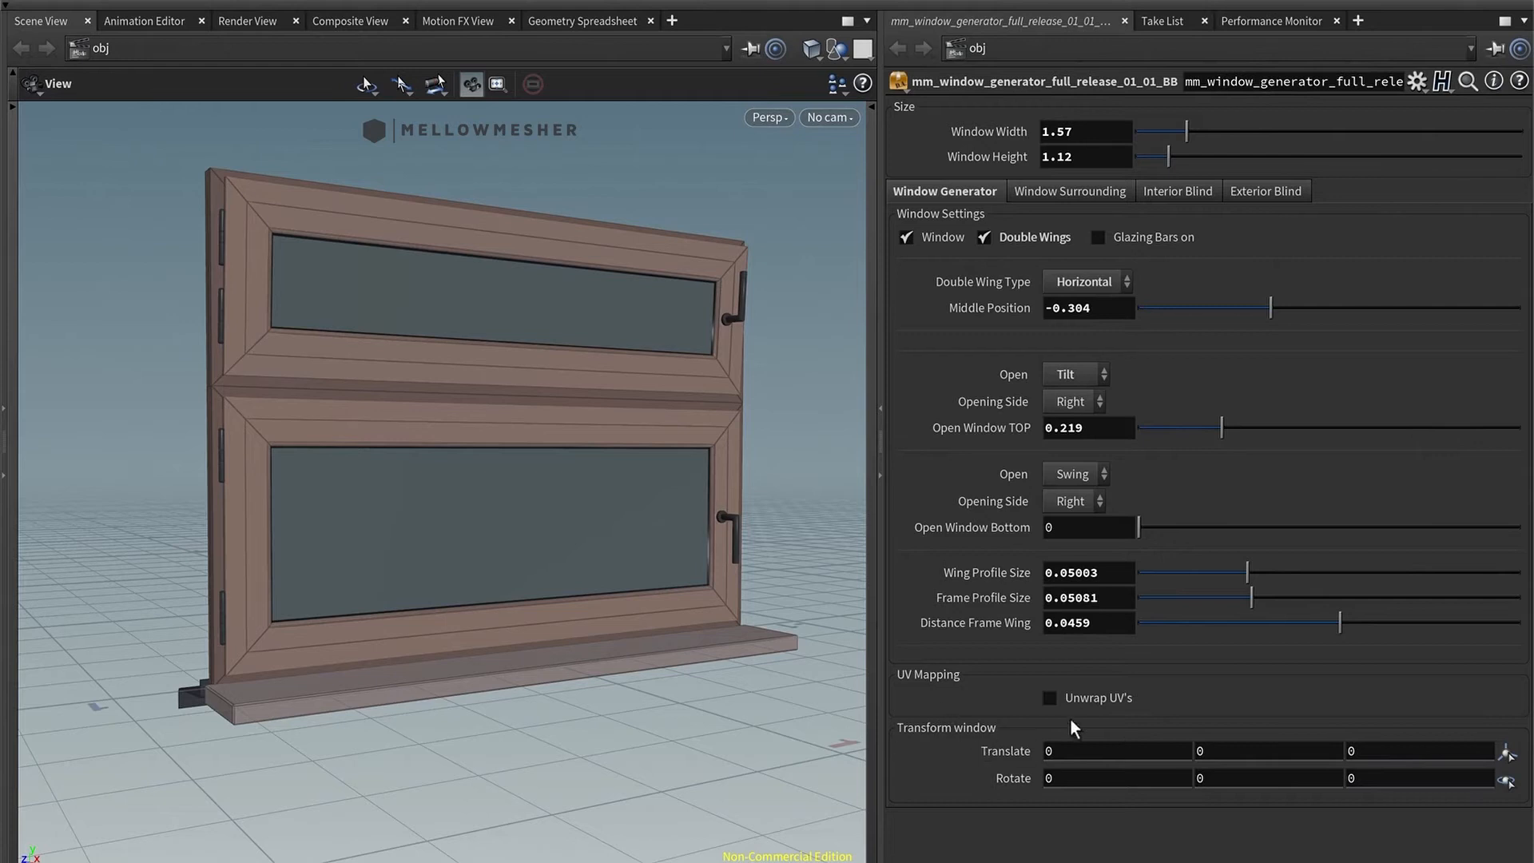
# Step: Test the window's X translation with a value of 1, and return it to 0
pyautogui.scroll(-5, 510, 557)
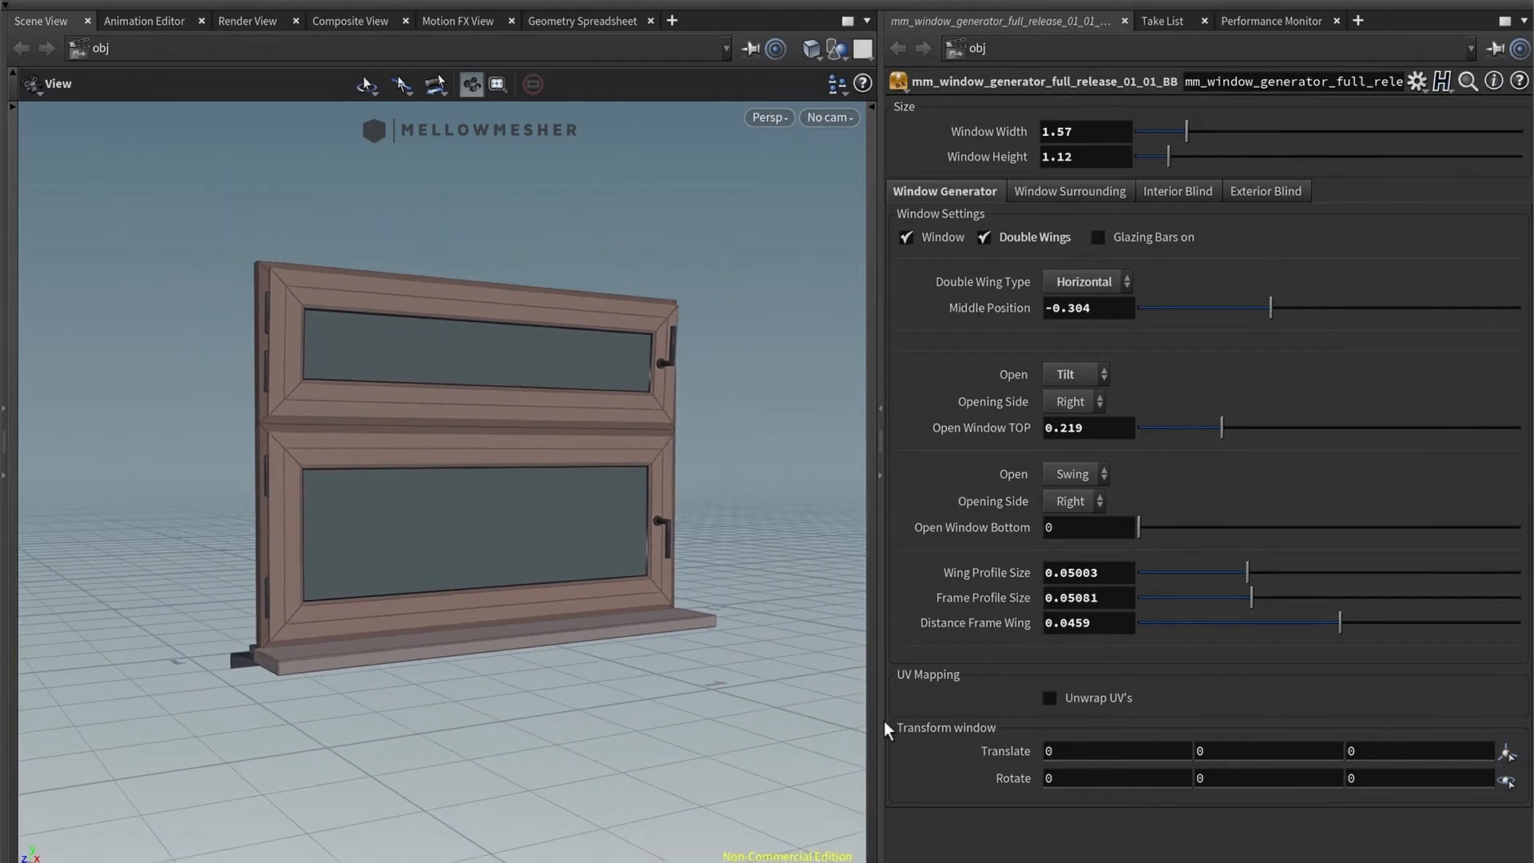
pyautogui.click(1088, 753)
pyautogui.write('1')
pyautogui.press('Return')
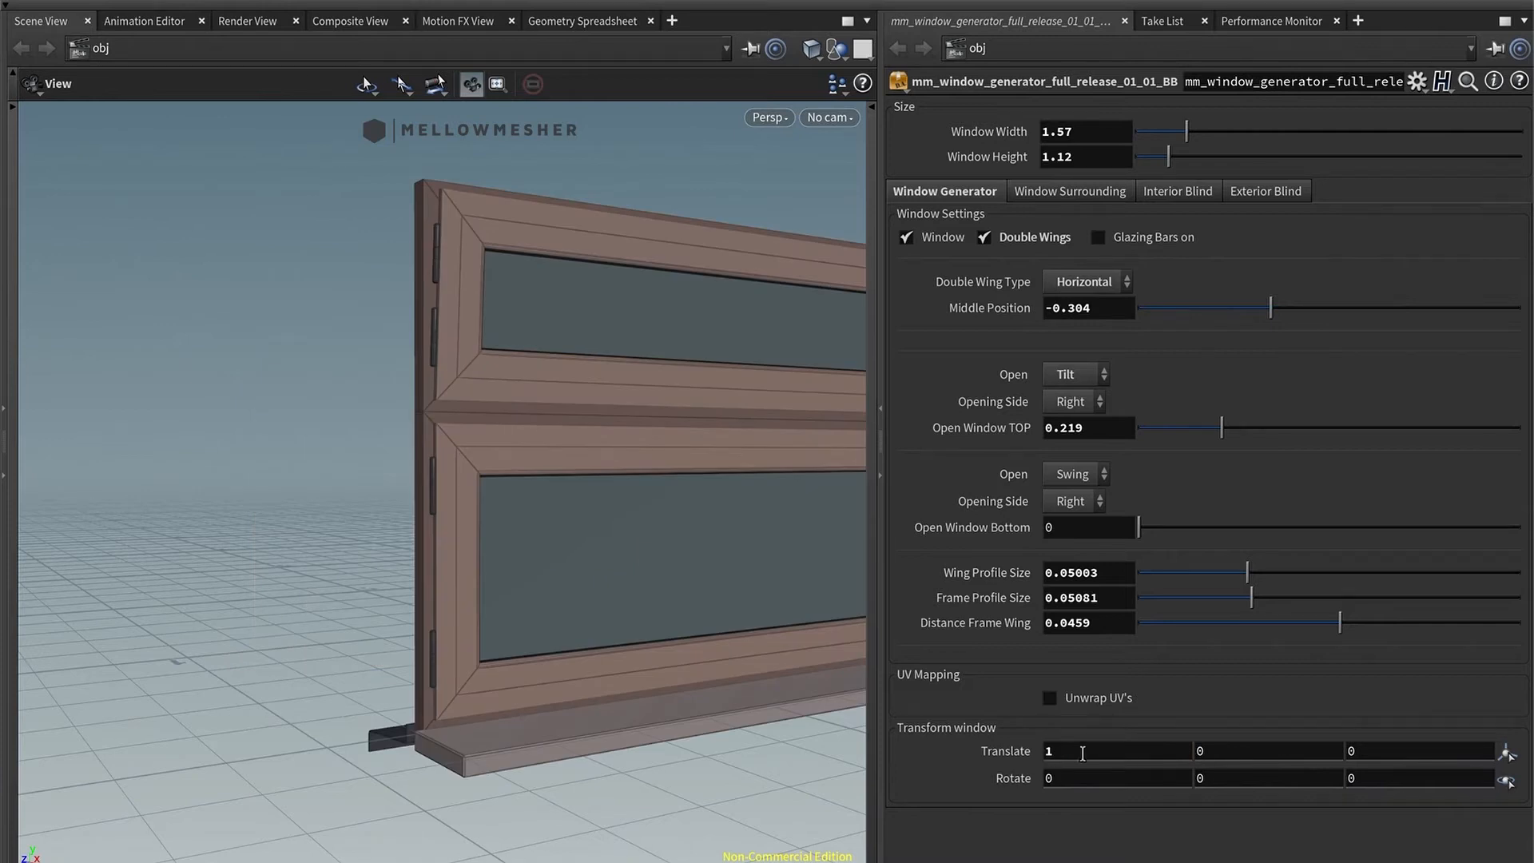
pyautogui.moveTo(1076, 752); pyautogui.dragTo(1013, 744)
pyautogui.write('0')
pyautogui.press('Return')
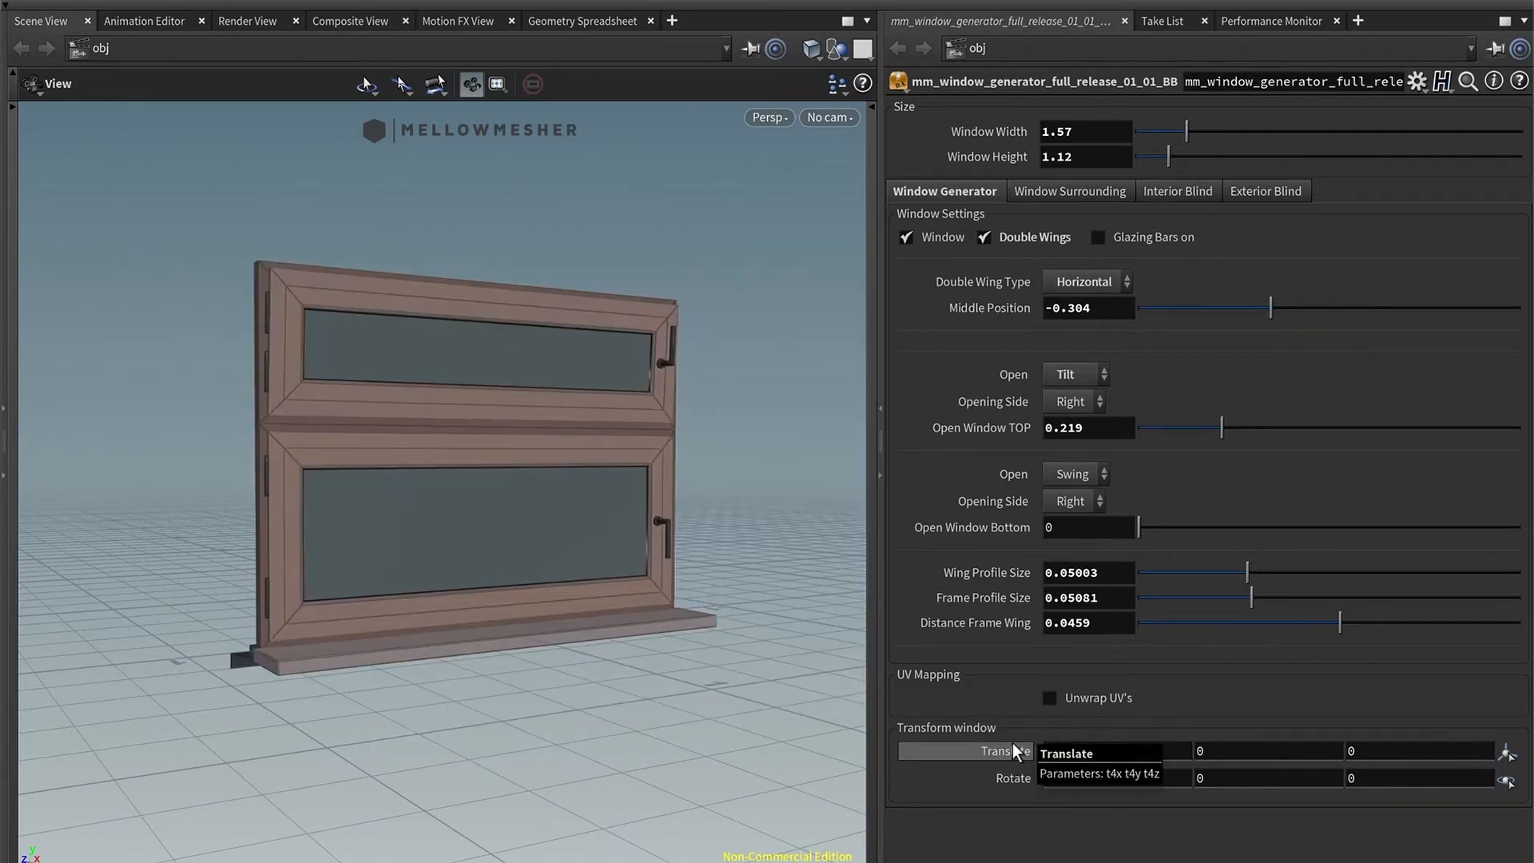
# Step: Enable glazing bars with a bar size of 0.028, 3 horizontal bars and 2 vertical bars
pyautogui.click(1097, 237)
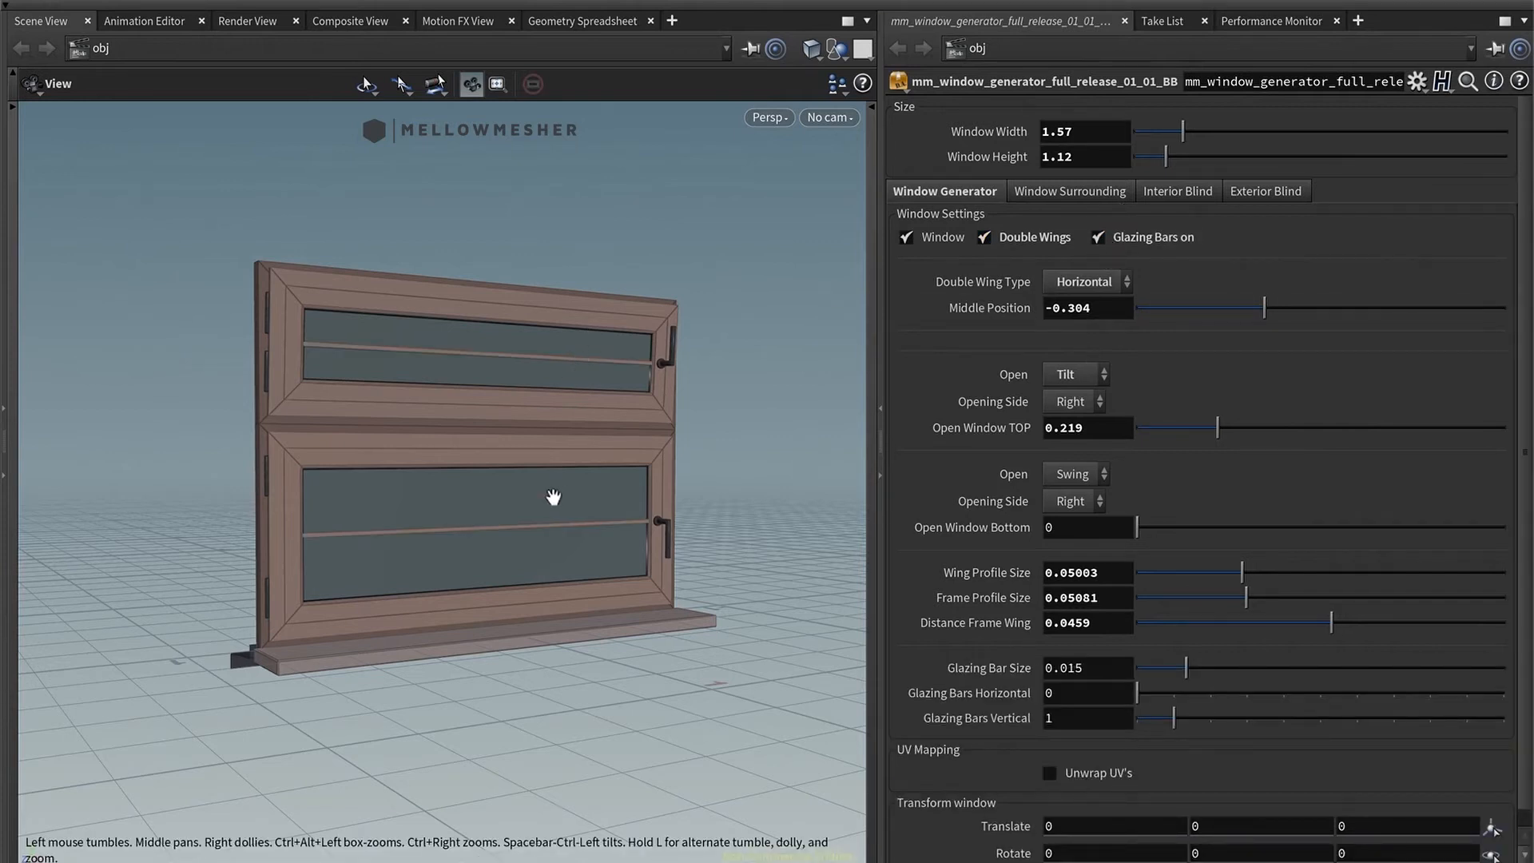
pyautogui.moveTo(1174, 667); pyautogui.dragTo(1249, 671)
pyautogui.moveTo(1154, 689); pyautogui.dragTo(1210, 719)
# Step: Turn off the glazing bars and the double wings
pyautogui.moveTo(407, 474); pyautogui.dragTo(626, 397)
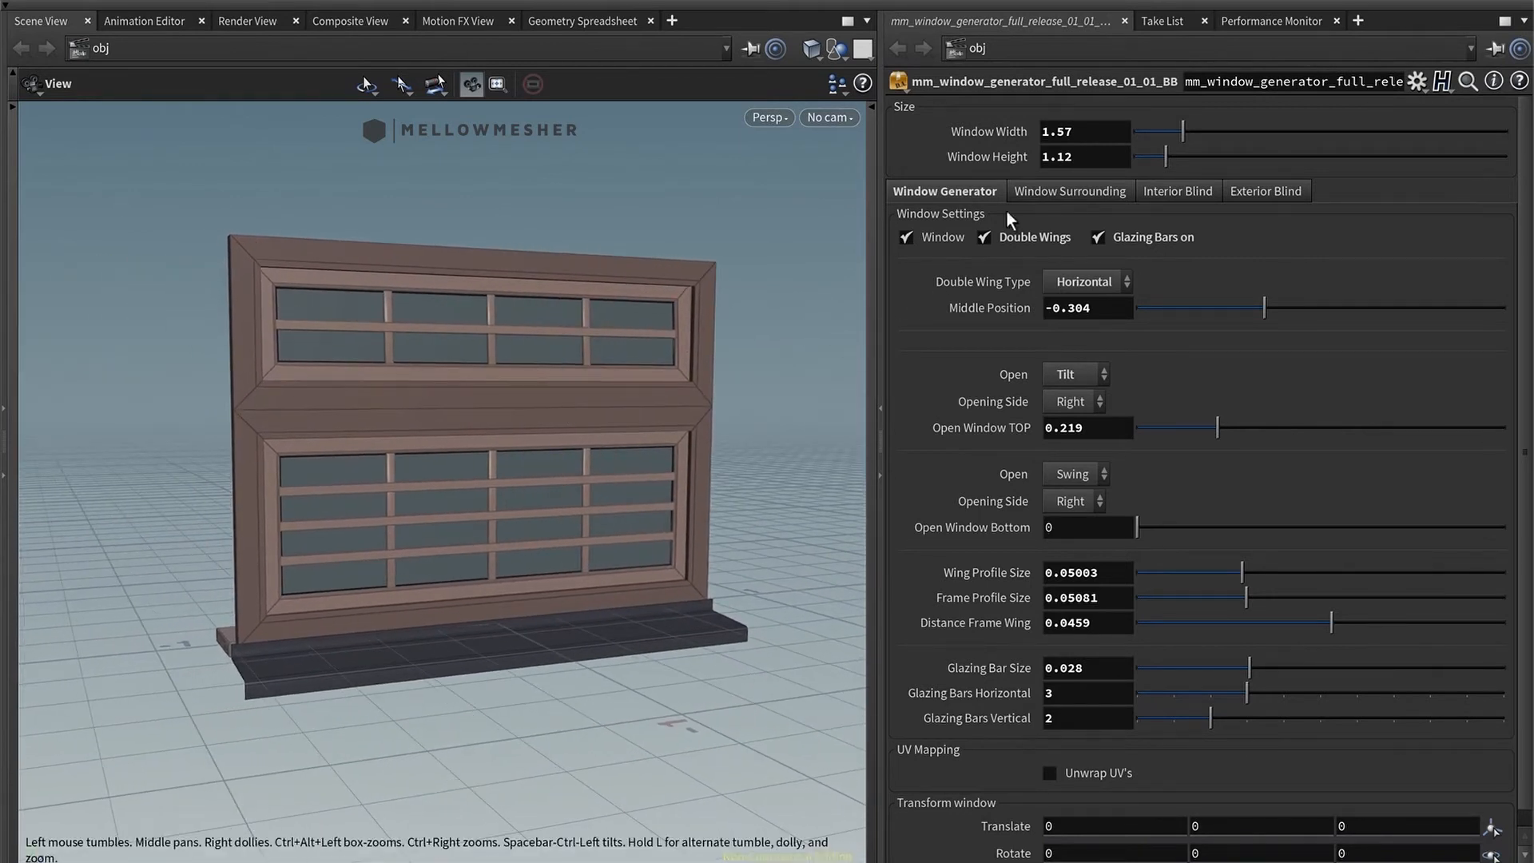
pyautogui.click(1133, 238)
pyautogui.click(1054, 237)
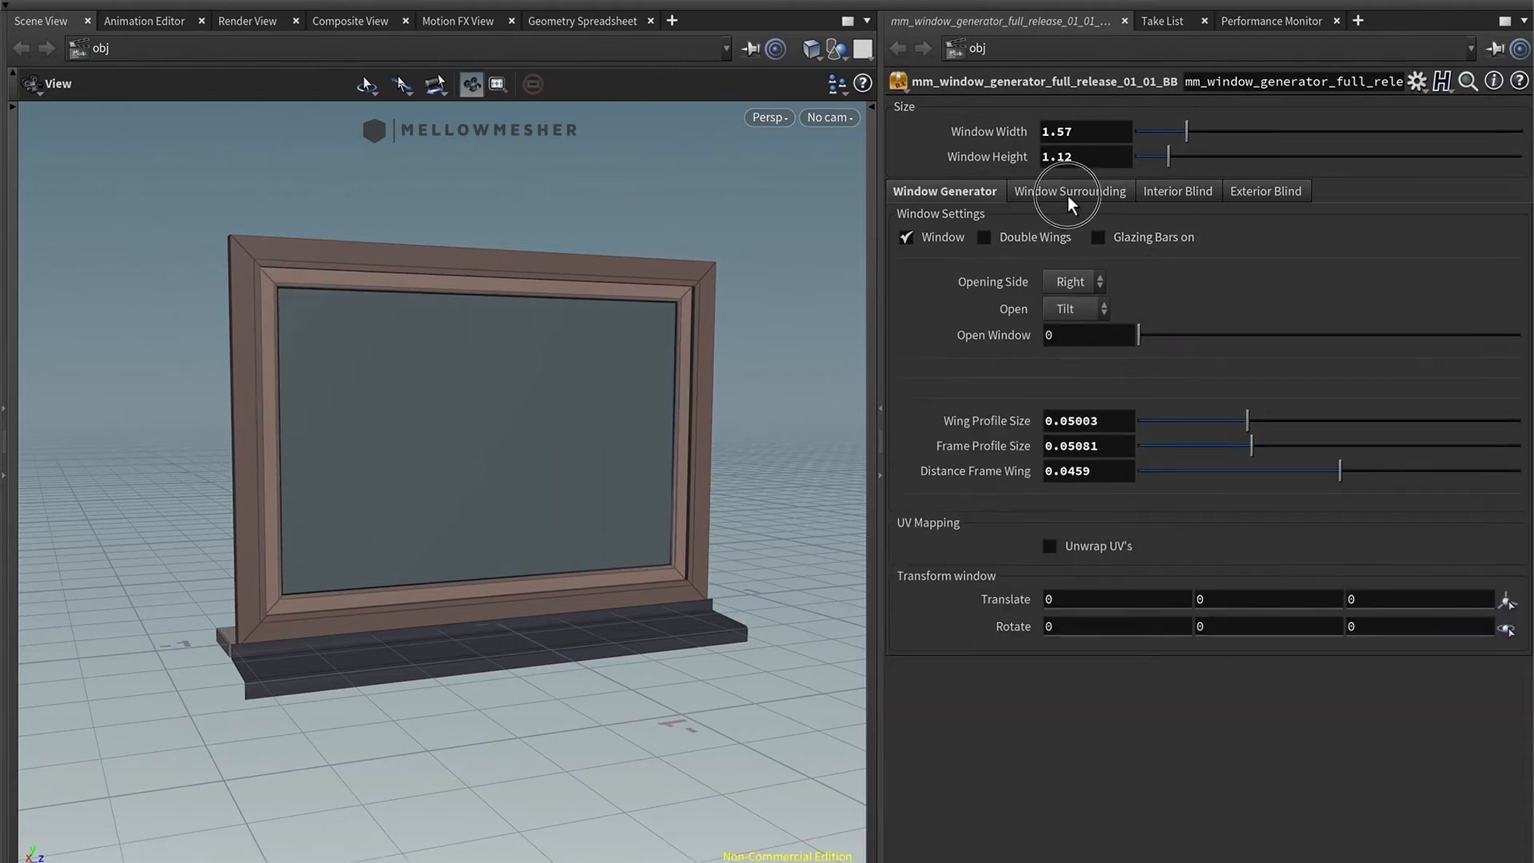
# Step: Open the window surrounding settings and examine the interior and exterior sills from both sides of the window
pyautogui.click(1067, 196)
pyautogui.moveTo(576, 465); pyautogui.dragTo(933, 348)
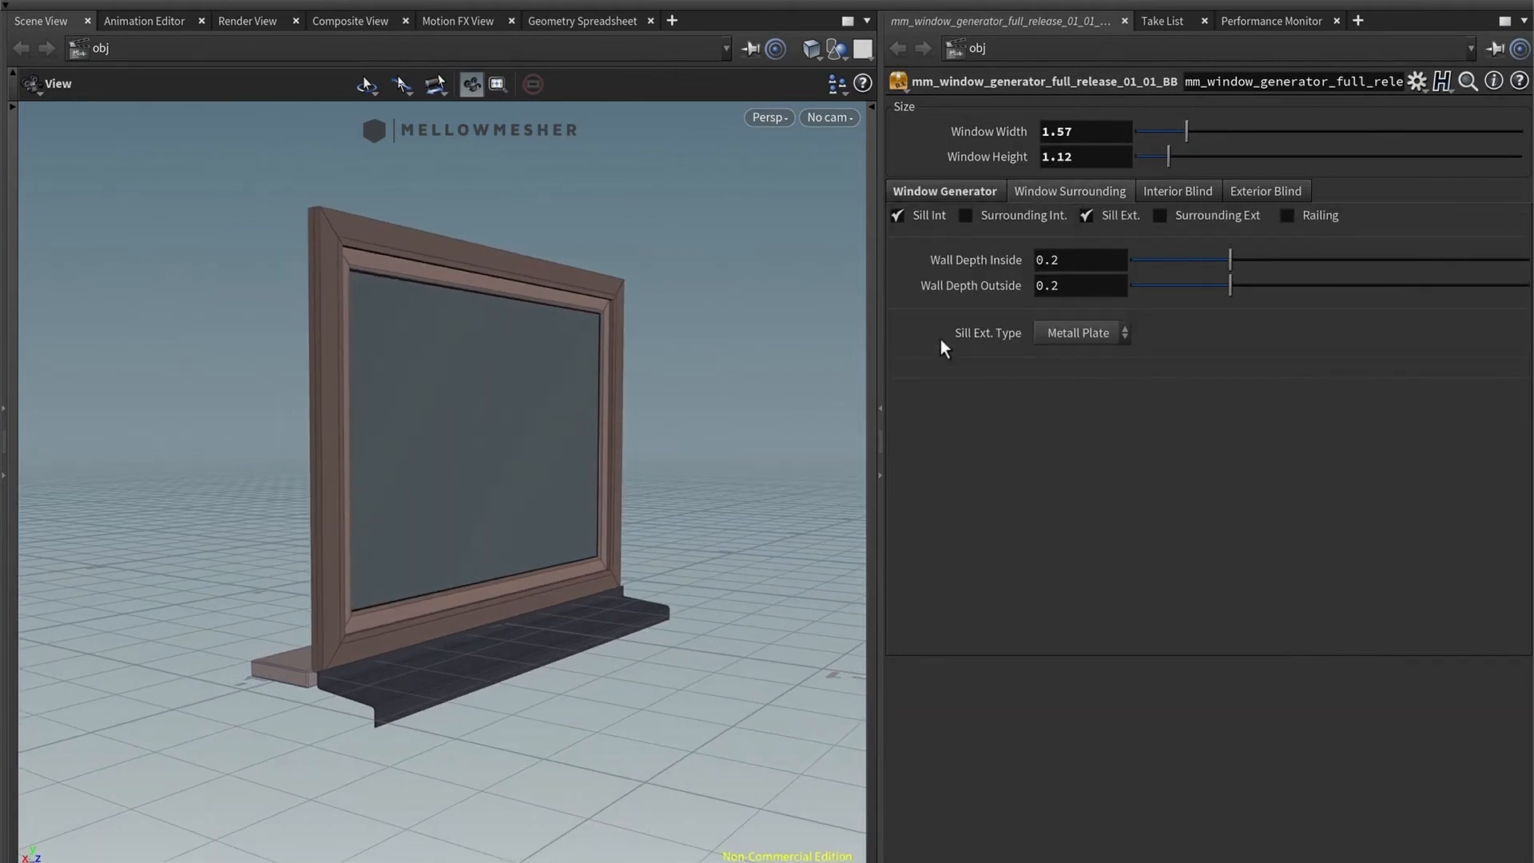
pyautogui.moveTo(514, 548); pyautogui.dragTo(723, 552)
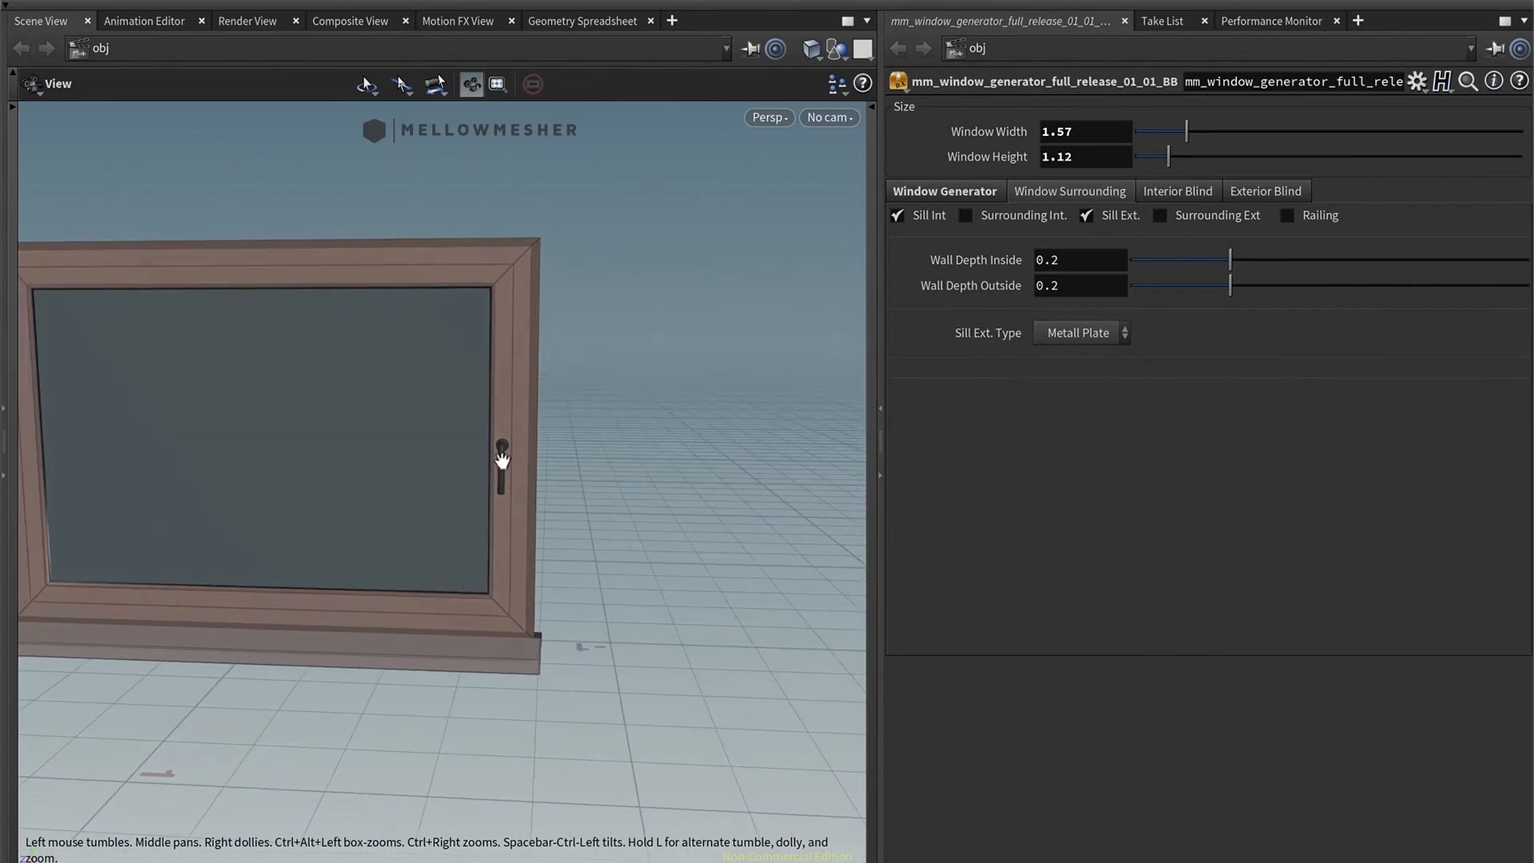
pyautogui.moveTo(533, 500); pyautogui.dragTo(371, 662)
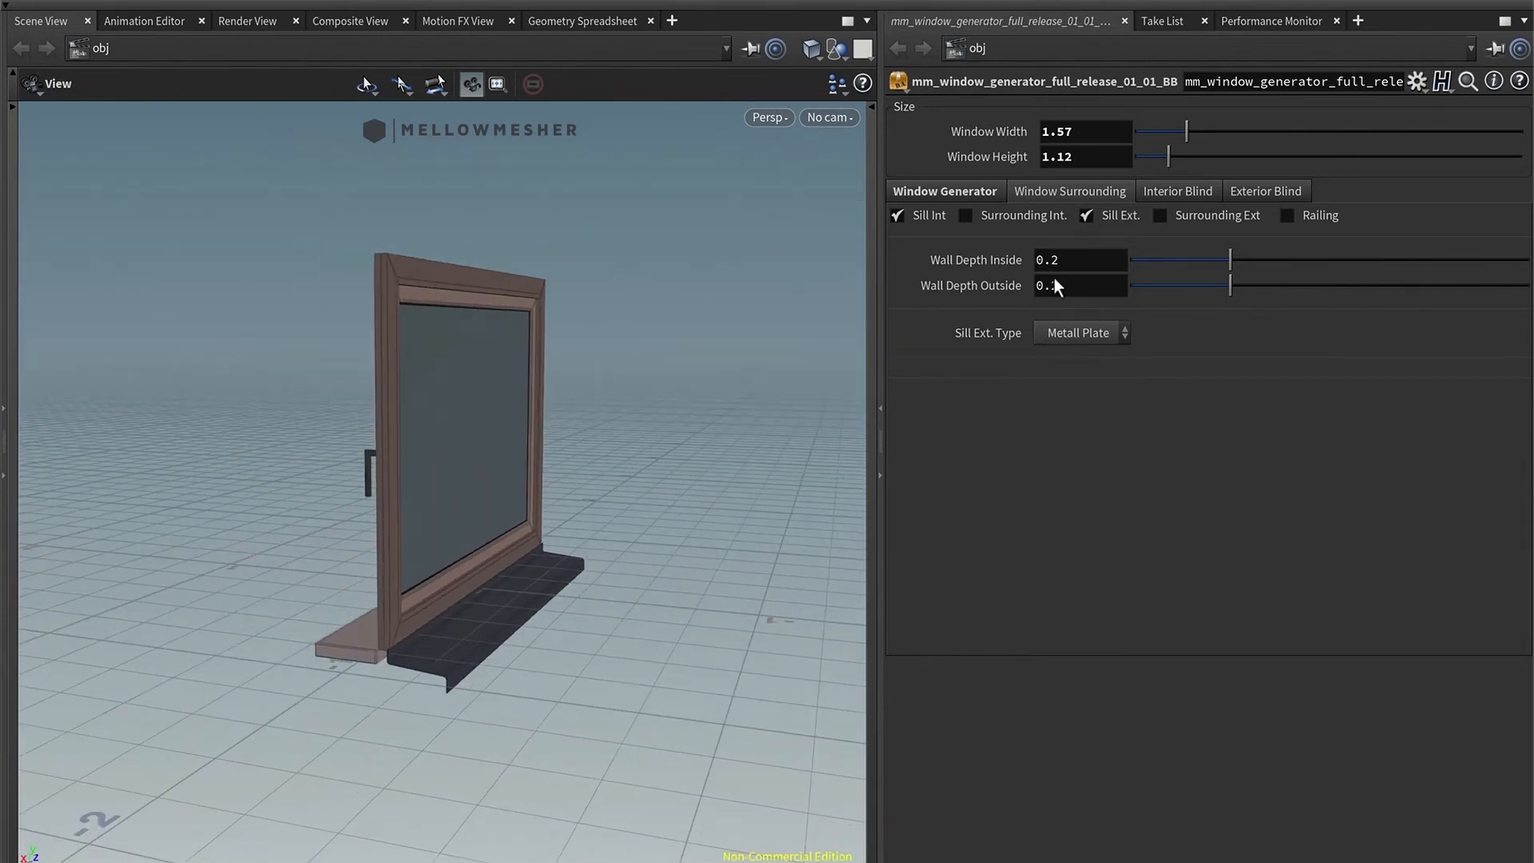
# Step: Toggle the interior sill and the exterior sill off and back on
pyautogui.click(933, 220)
pyautogui.click(932, 221)
pyautogui.click(1126, 214)
pyautogui.click(1119, 212)
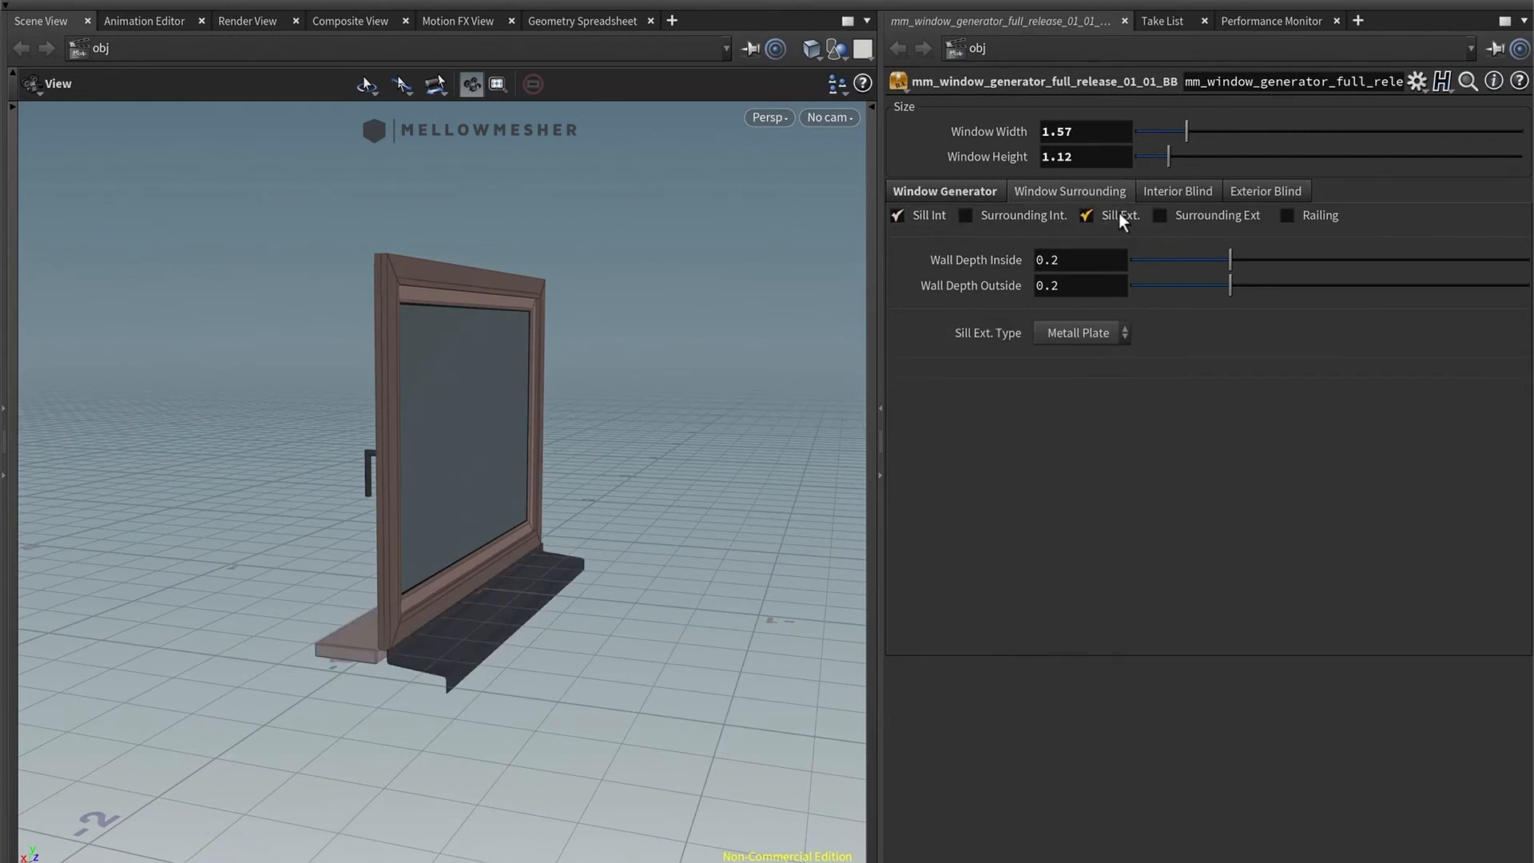
# Step: Enable the interior surrounding and the exterior surrounding of the window
pyautogui.click(1015, 220)
pyautogui.click(1178, 217)
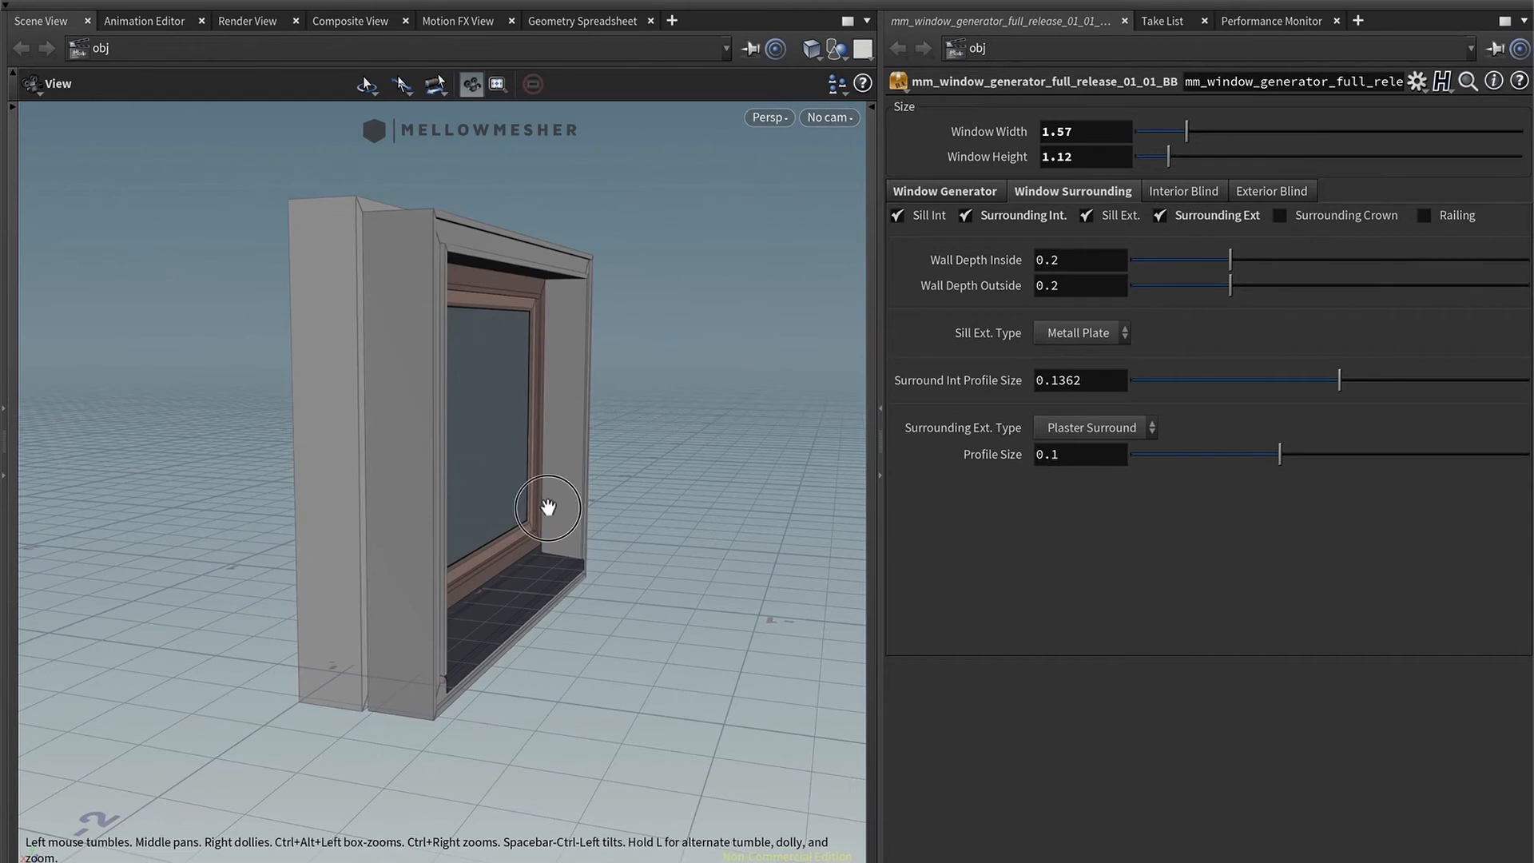
pyautogui.moveTo(551, 504); pyautogui.dragTo(496, 506)
# Step: Set the inside wall depth to 0.1806 and the outside wall depth to 0.1376
pyautogui.moveTo(554, 445); pyautogui.dragTo(663, 443)
pyautogui.moveTo(1228, 259)
pyautogui.mouseDown()
pyautogui.moveTo(1352, 255)
pyautogui.moveTo(1211, 263)
pyautogui.mouseUp()
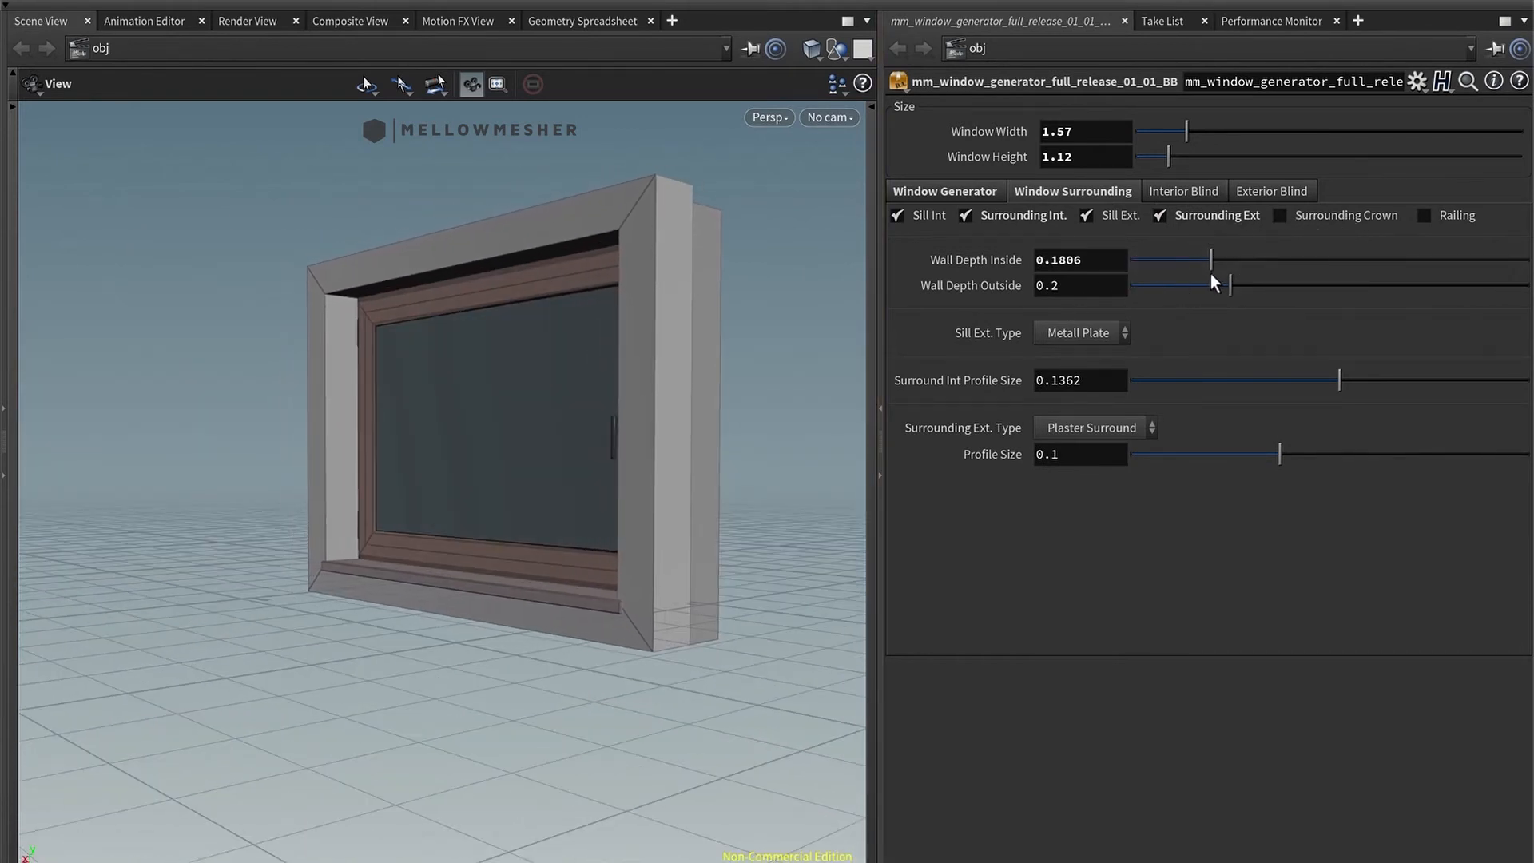
pyautogui.moveTo(647, 384); pyautogui.dragTo(469, 432)
pyautogui.moveTo(701, 397); pyautogui.dragTo(437, 413, button='middle')
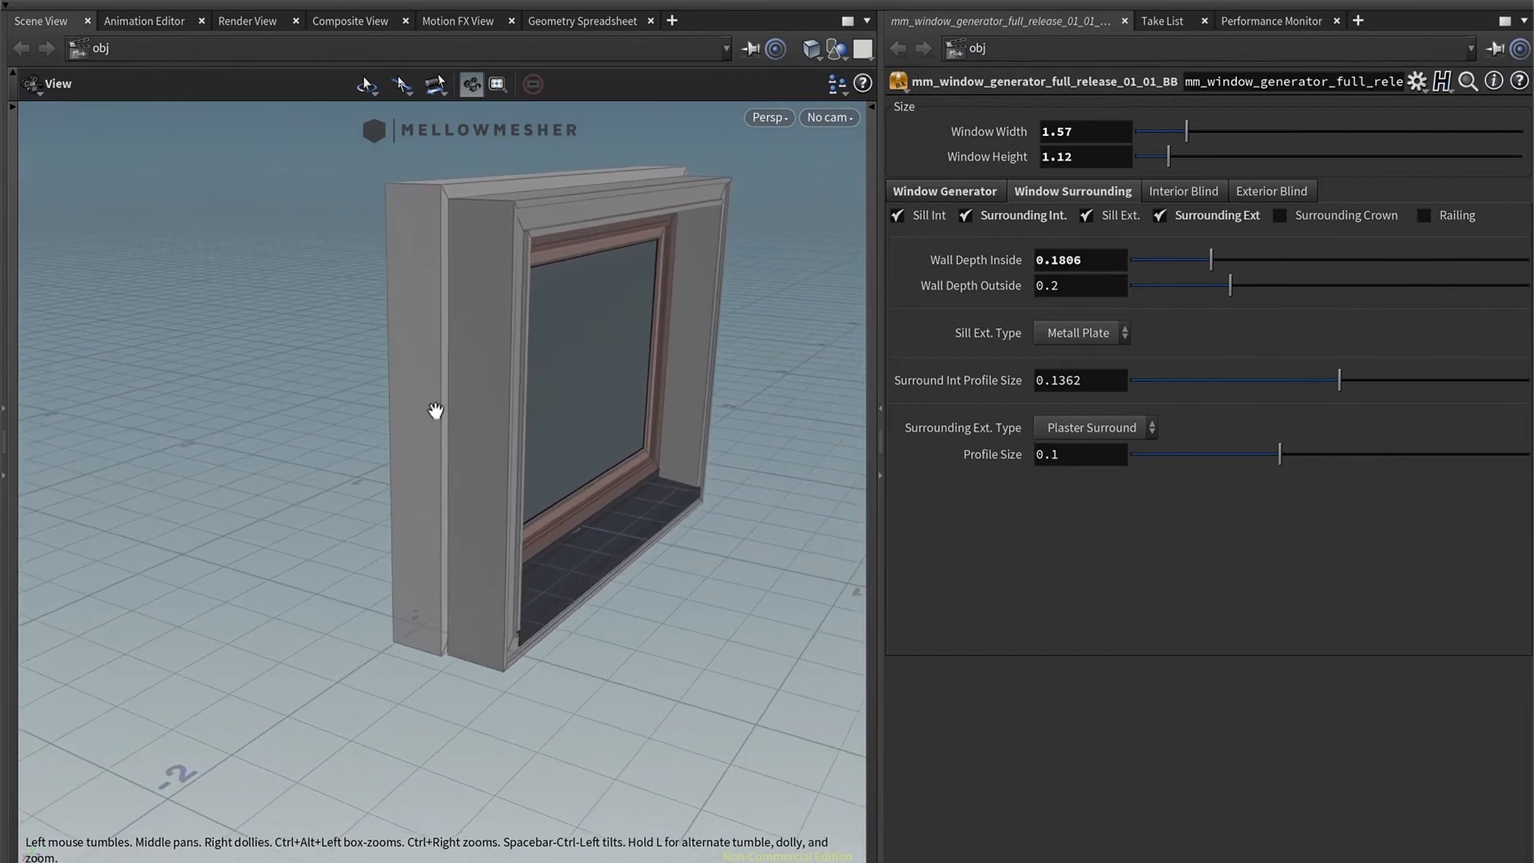
pyautogui.moveTo(437, 413); pyautogui.dragTo(479, 393, button='right')
pyautogui.moveTo(1228, 285); pyautogui.dragTo(1168, 288)
pyautogui.moveTo(644, 380); pyautogui.dragTo(481, 421)
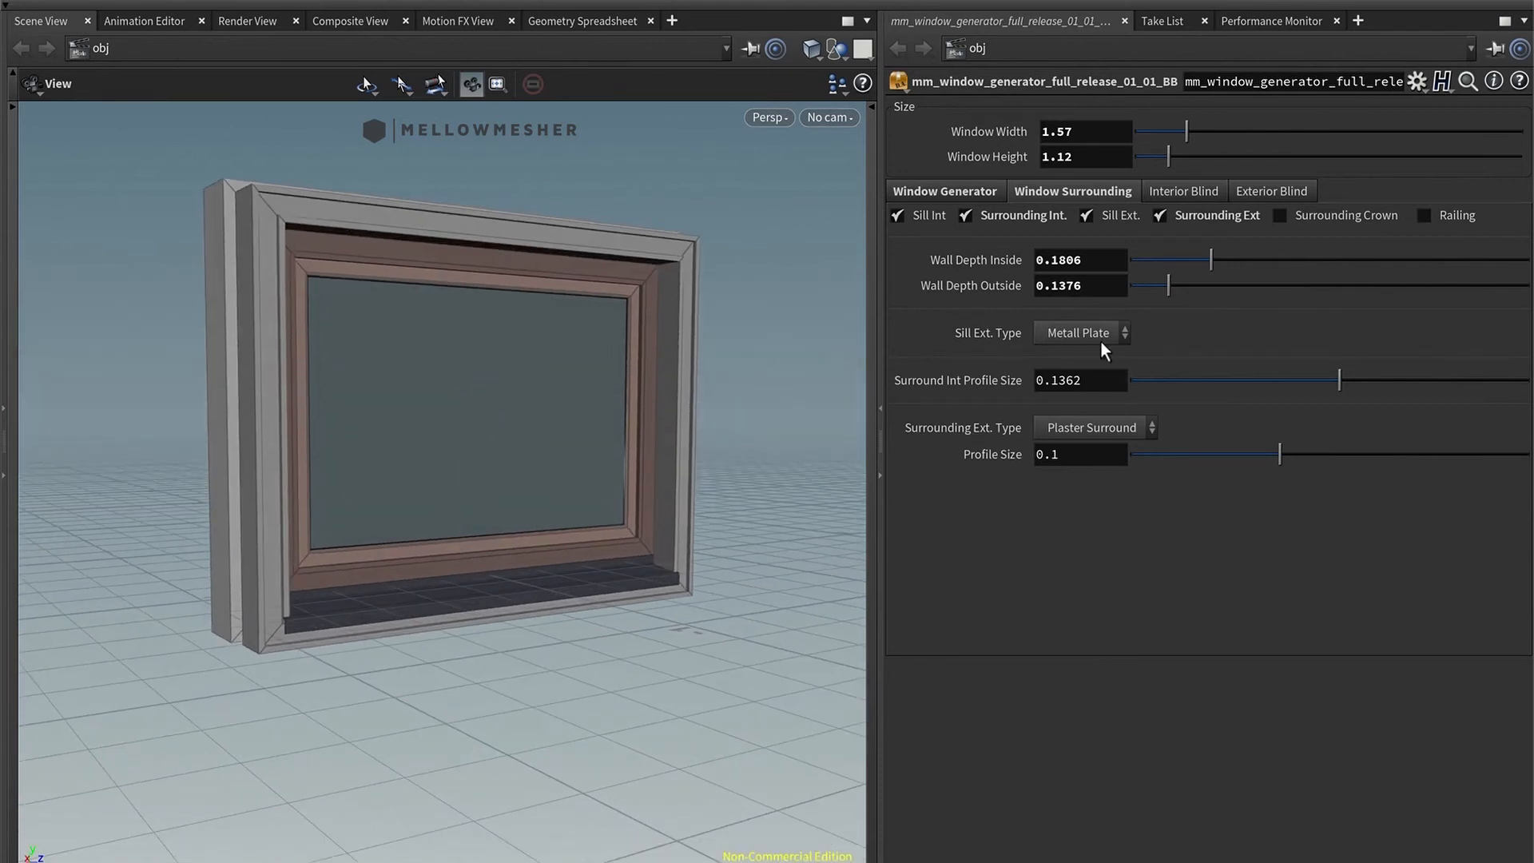
# Step: Try the Stone type for the exterior sill, inspect it, and switch back to Metall Plate
pyautogui.click(1101, 337)
pyautogui.click(1088, 384)
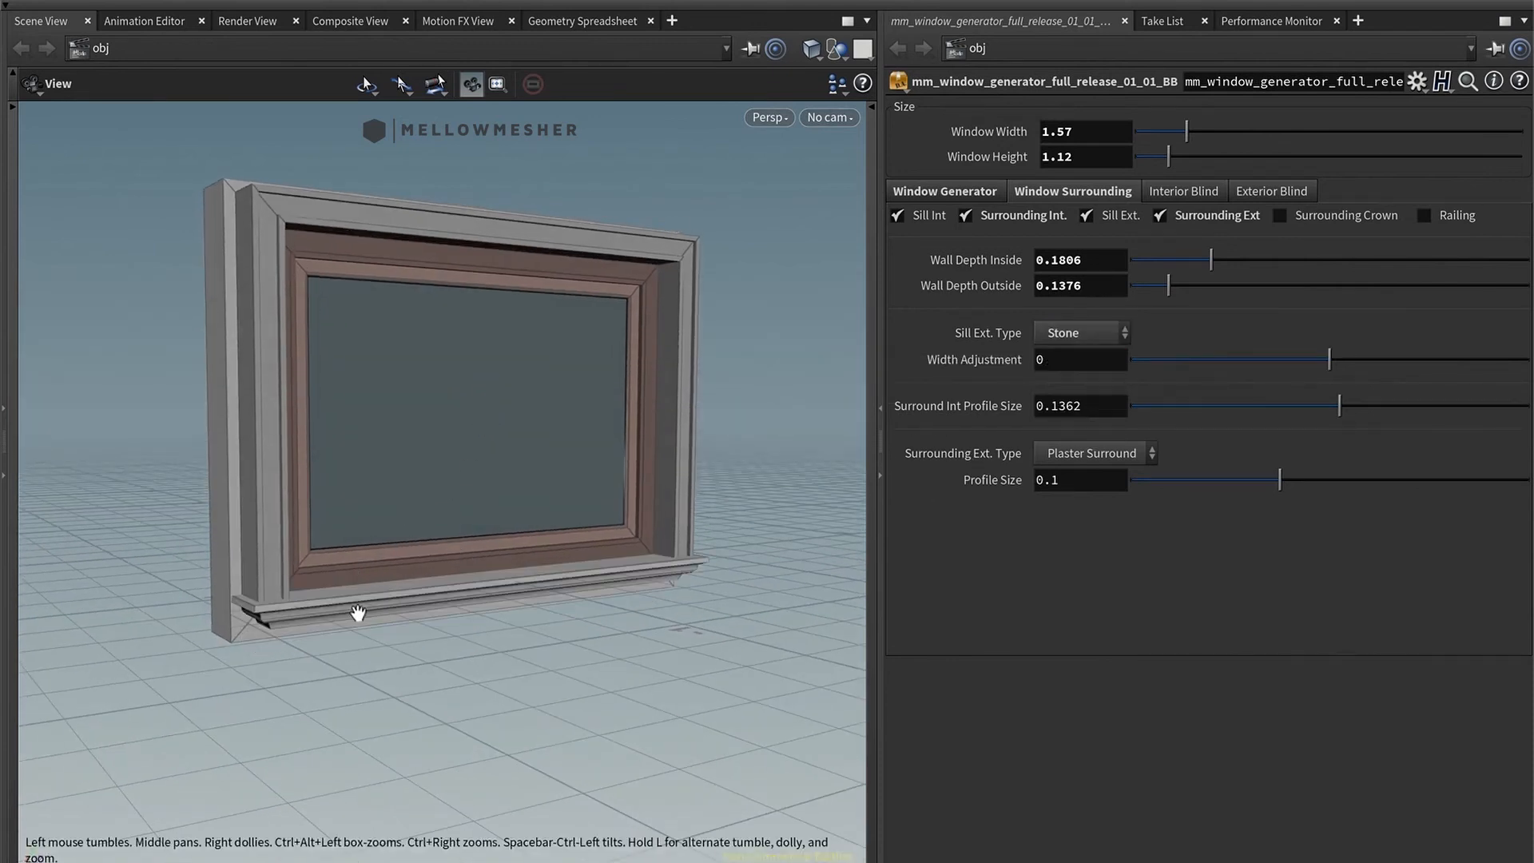
pyautogui.moveTo(357, 613); pyautogui.dragTo(448, 576, button='right')
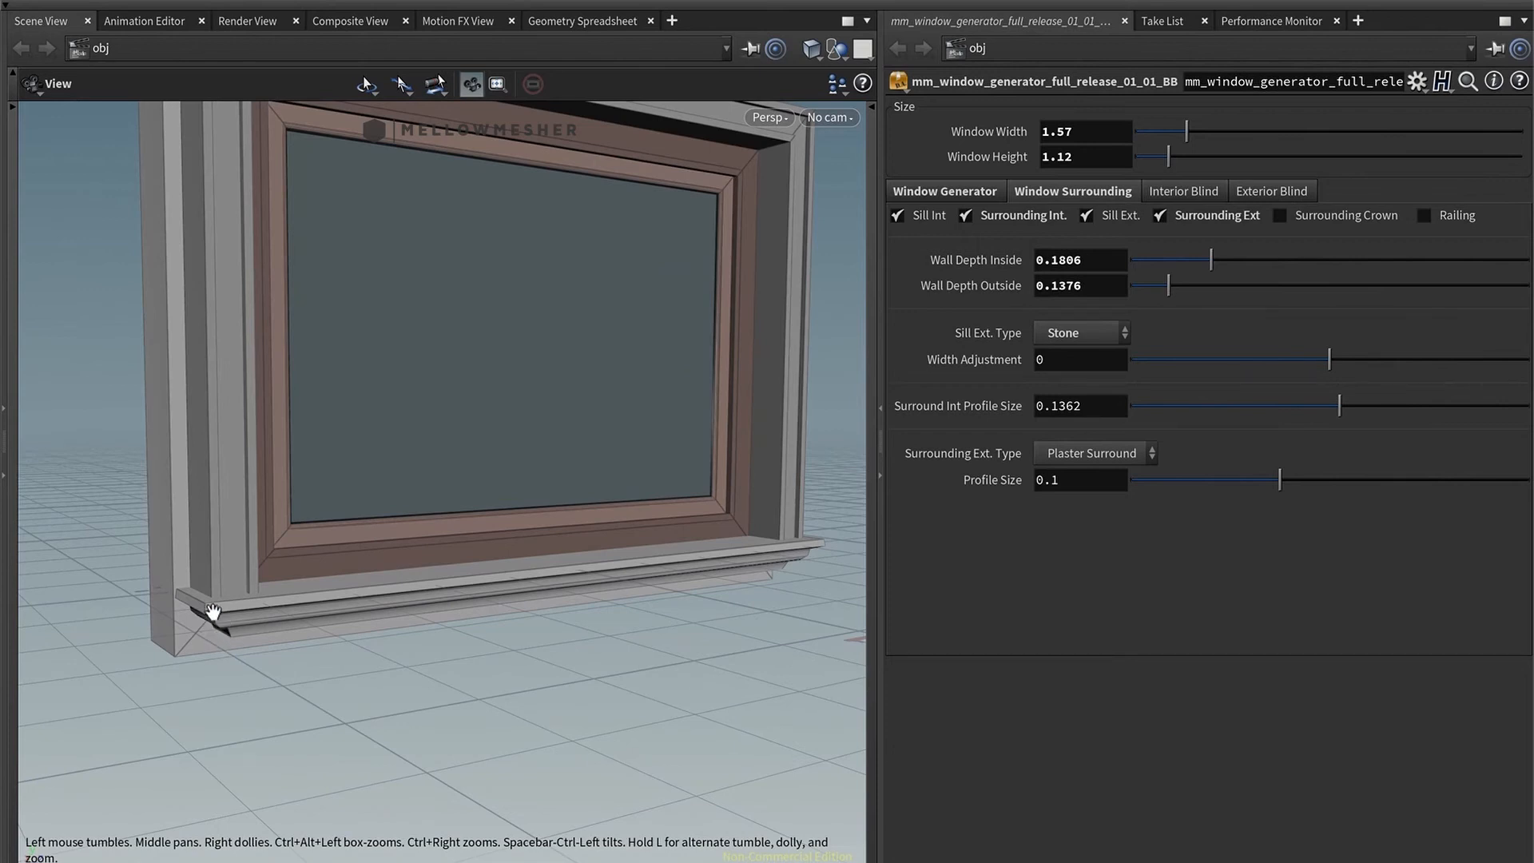
pyautogui.scroll(-5, 436, 448)
pyautogui.moveTo(432, 456); pyautogui.dragTo(829, 365)
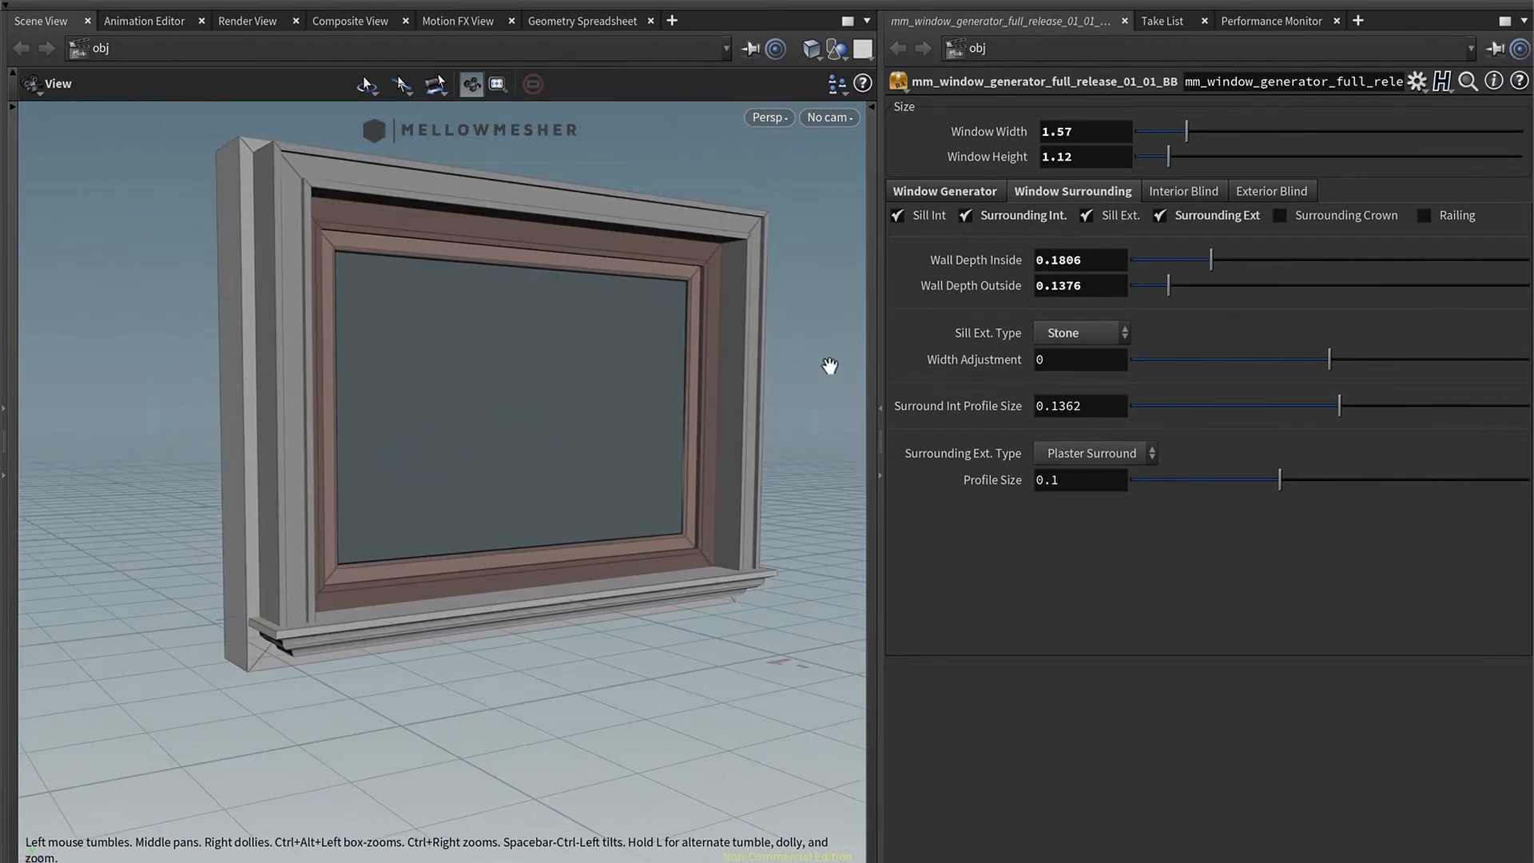
pyautogui.click(1091, 333)
pyautogui.click(1090, 353)
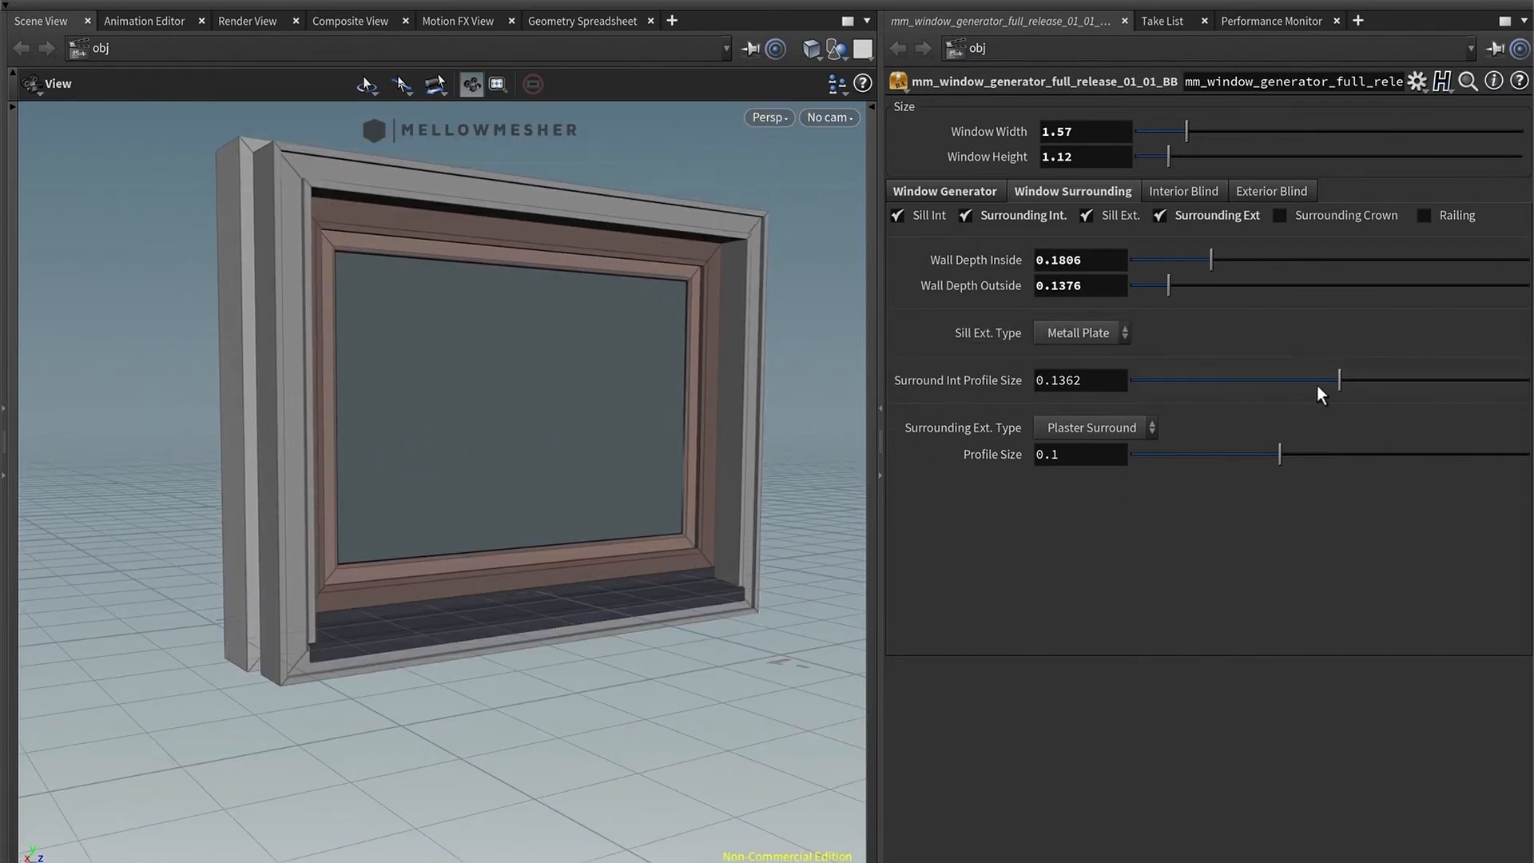
# Step: Set the interior surround profile size to 0.1126 and change the exterior surrounding type to Brick Lintel
pyautogui.moveTo(1335, 380); pyautogui.dragTo(1300, 390)
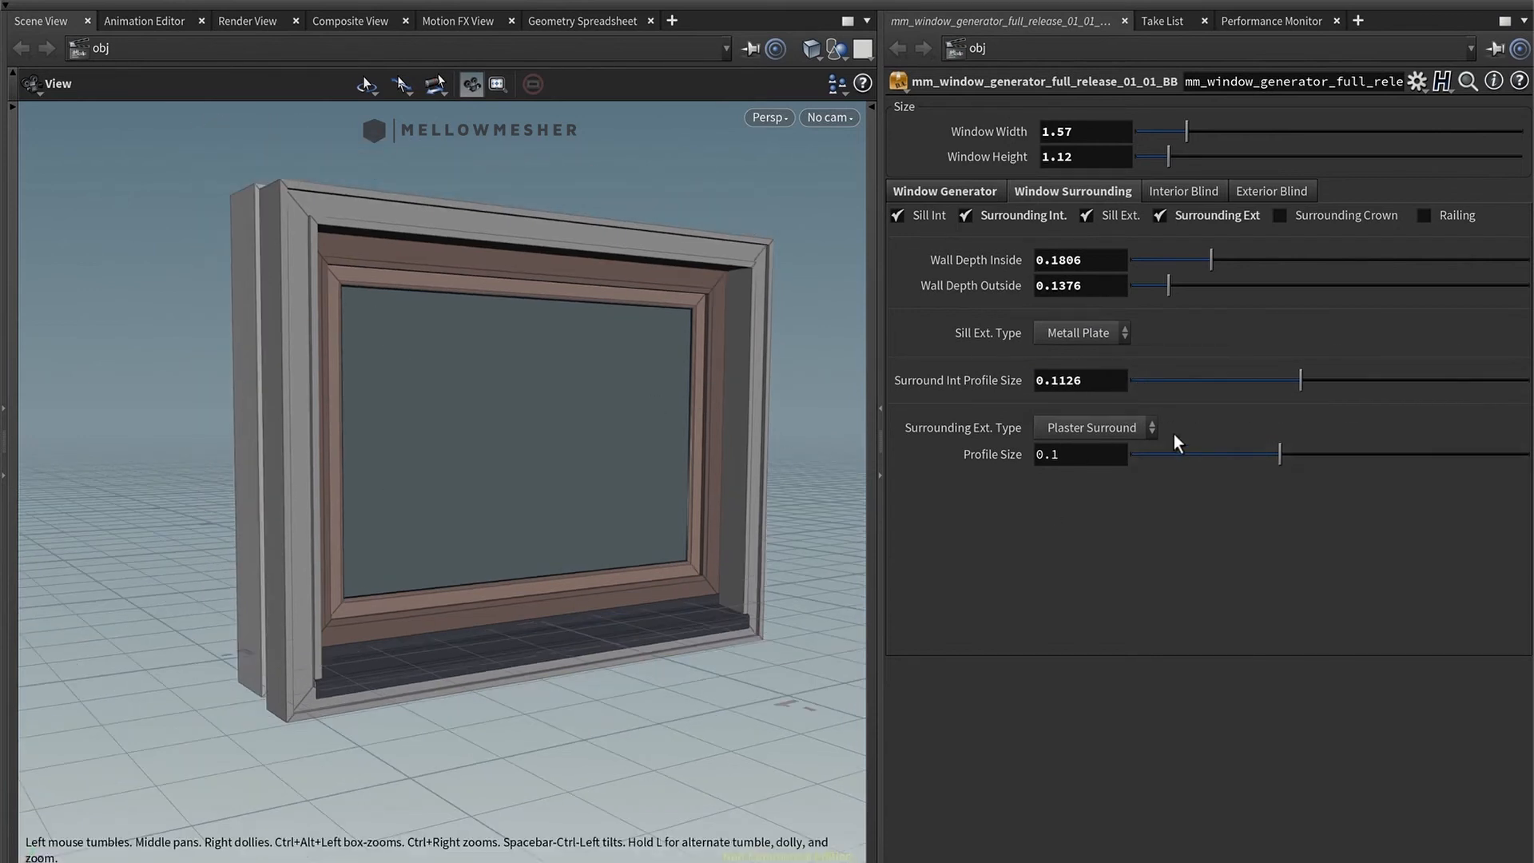
pyautogui.click(1139, 430)
pyautogui.click(1126, 454)
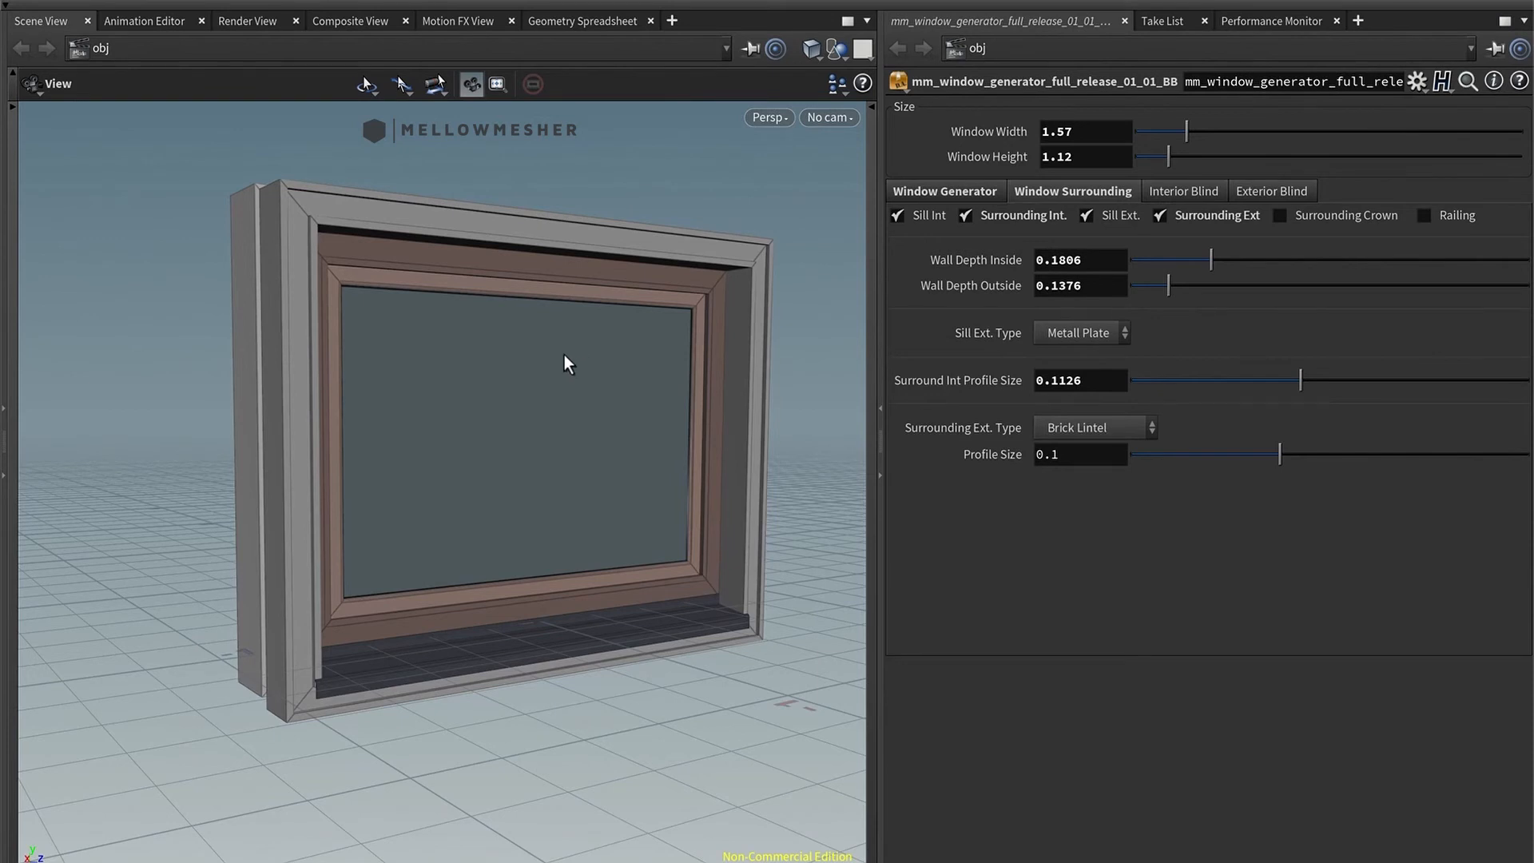
pyautogui.moveTo(538, 253); pyautogui.dragTo(391, 249)
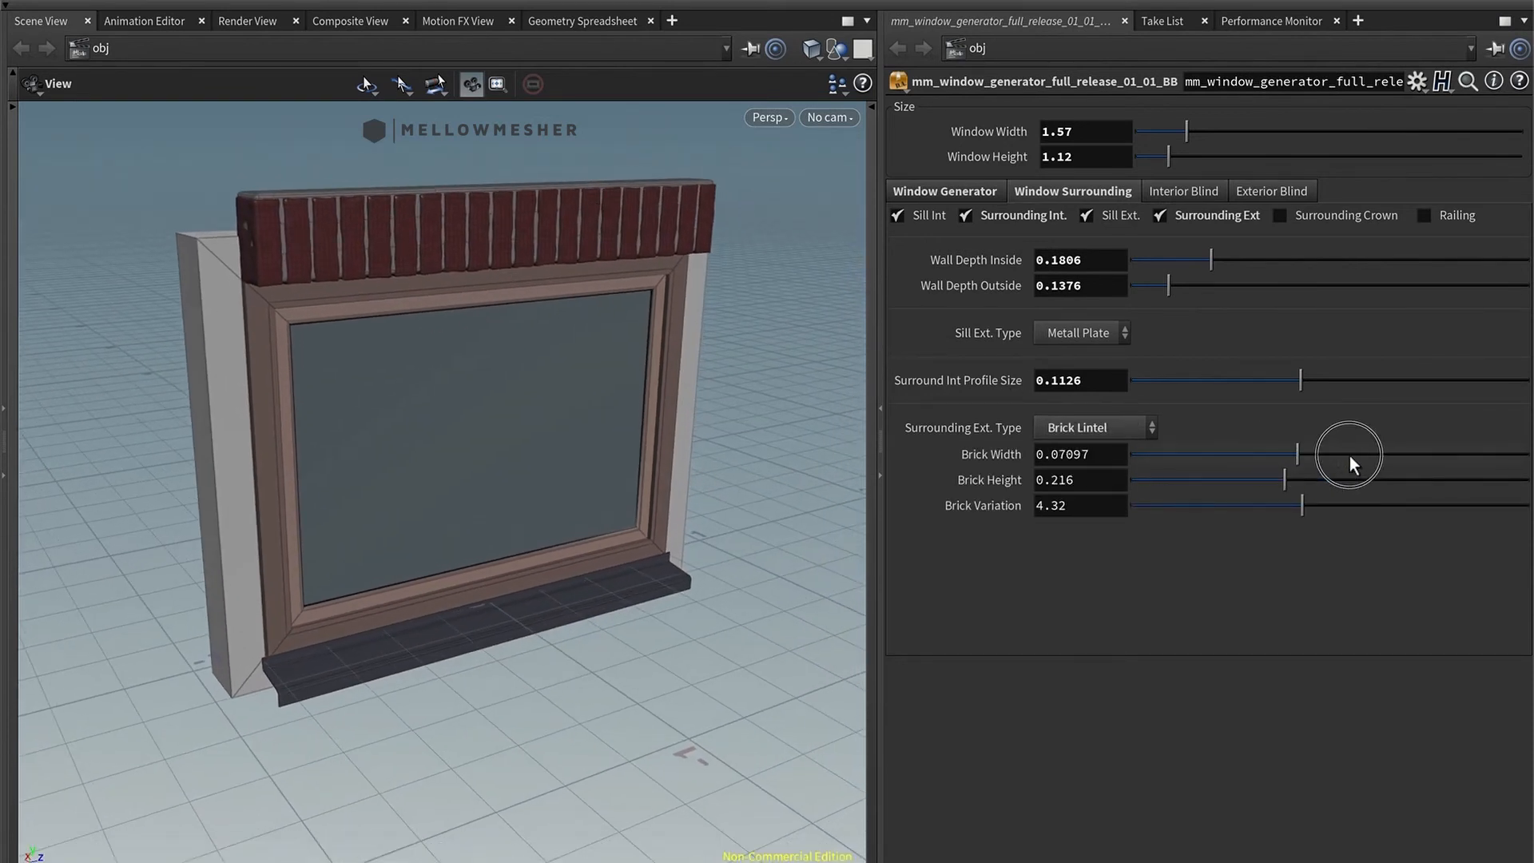
# Step: Set the brick lintel's width to 0.06989 and height to 0.2298, try a variation of 10, and settle on 1.77
pyautogui.click(1288, 454)
pyautogui.moveTo(1301, 479)
pyautogui.mouseDown()
pyautogui.moveTo(1346, 476)
pyautogui.moveTo(1302, 479)
pyautogui.mouseUp()
pyautogui.moveTo(1376, 510); pyautogui.dragTo(1530, 506)
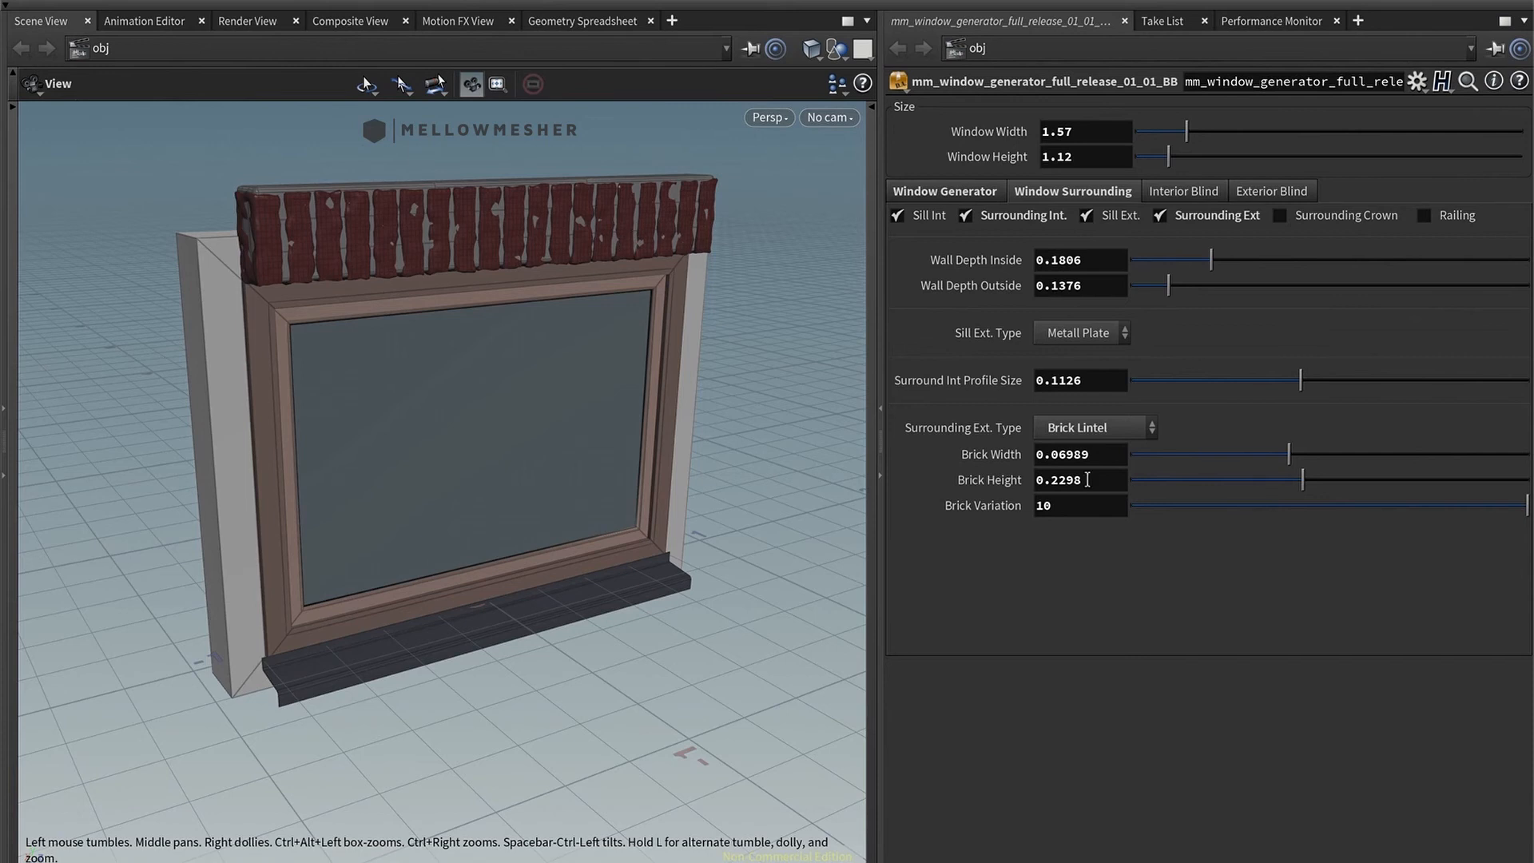
pyautogui.moveTo(1407, 507); pyautogui.dragTo(1201, 506)
pyautogui.moveTo(532, 252)
pyautogui.mouseDown()
pyautogui.moveTo(476, 208)
pyautogui.moveTo(506, 236)
pyautogui.mouseUp()
# Step: Change the exterior surrounding type to Plaster Surround and inspect the new frame around the window
pyautogui.click(1144, 423)
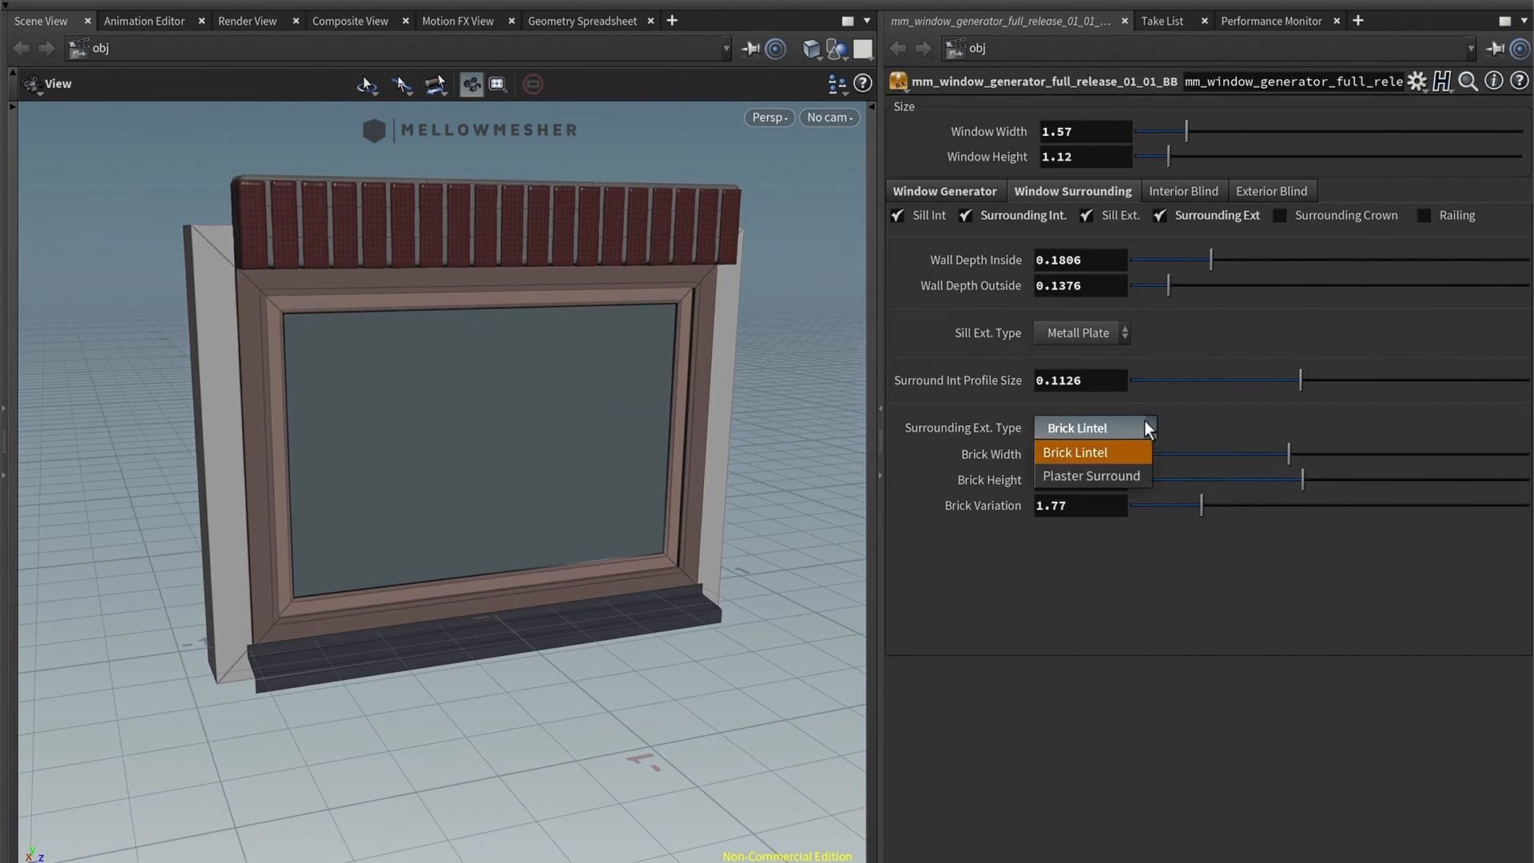
pyautogui.click(1121, 479)
pyautogui.moveTo(448, 406); pyautogui.dragTo(572, 329)
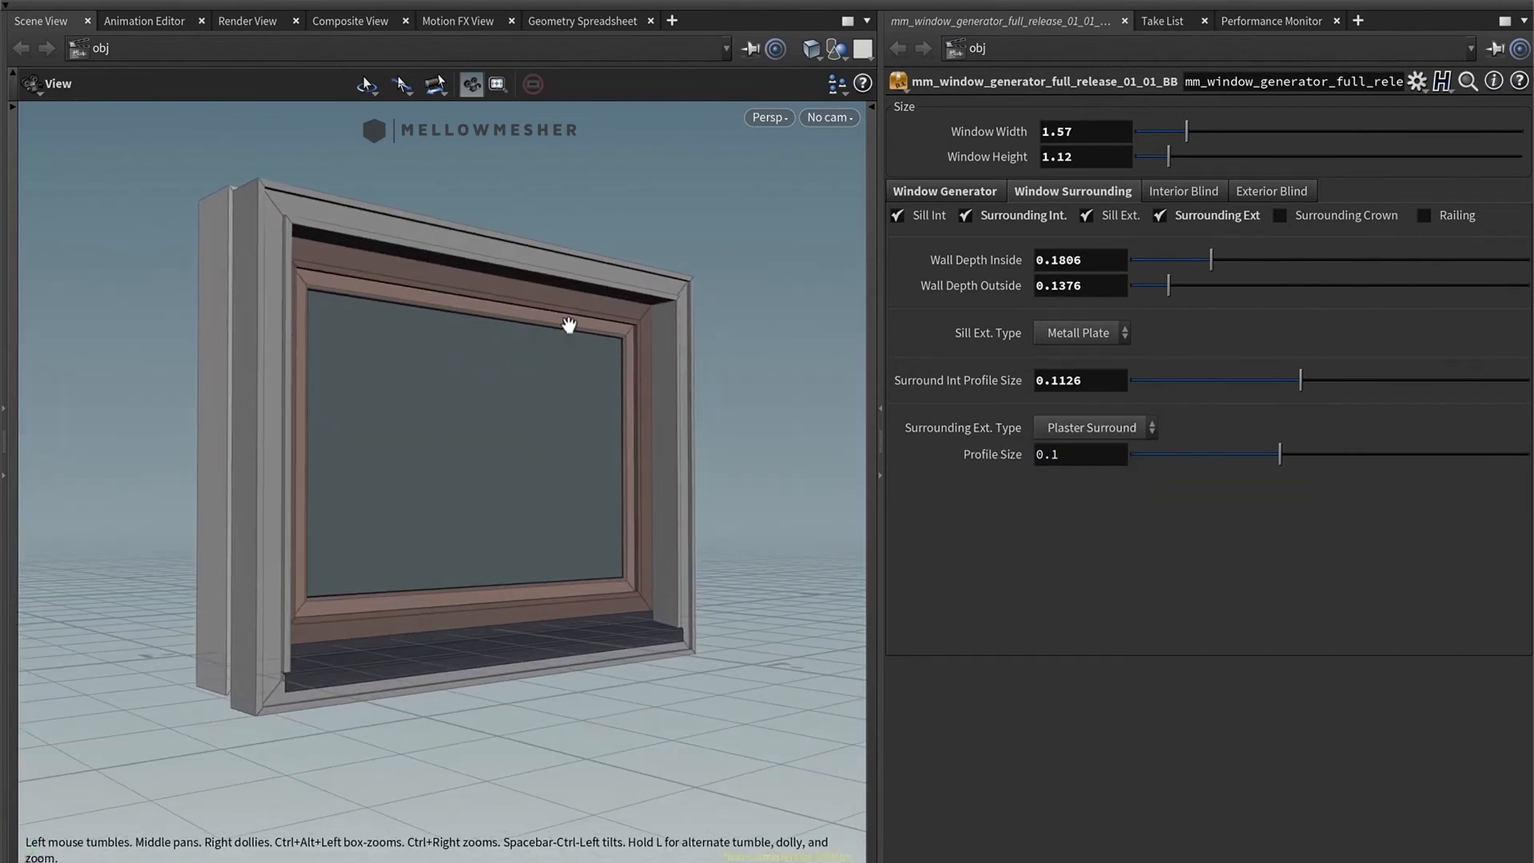
# Step: Enable the window railing and change its rail type to Glas
pyautogui.click(1424, 214)
pyautogui.moveTo(548, 479); pyautogui.dragTo(436, 491)
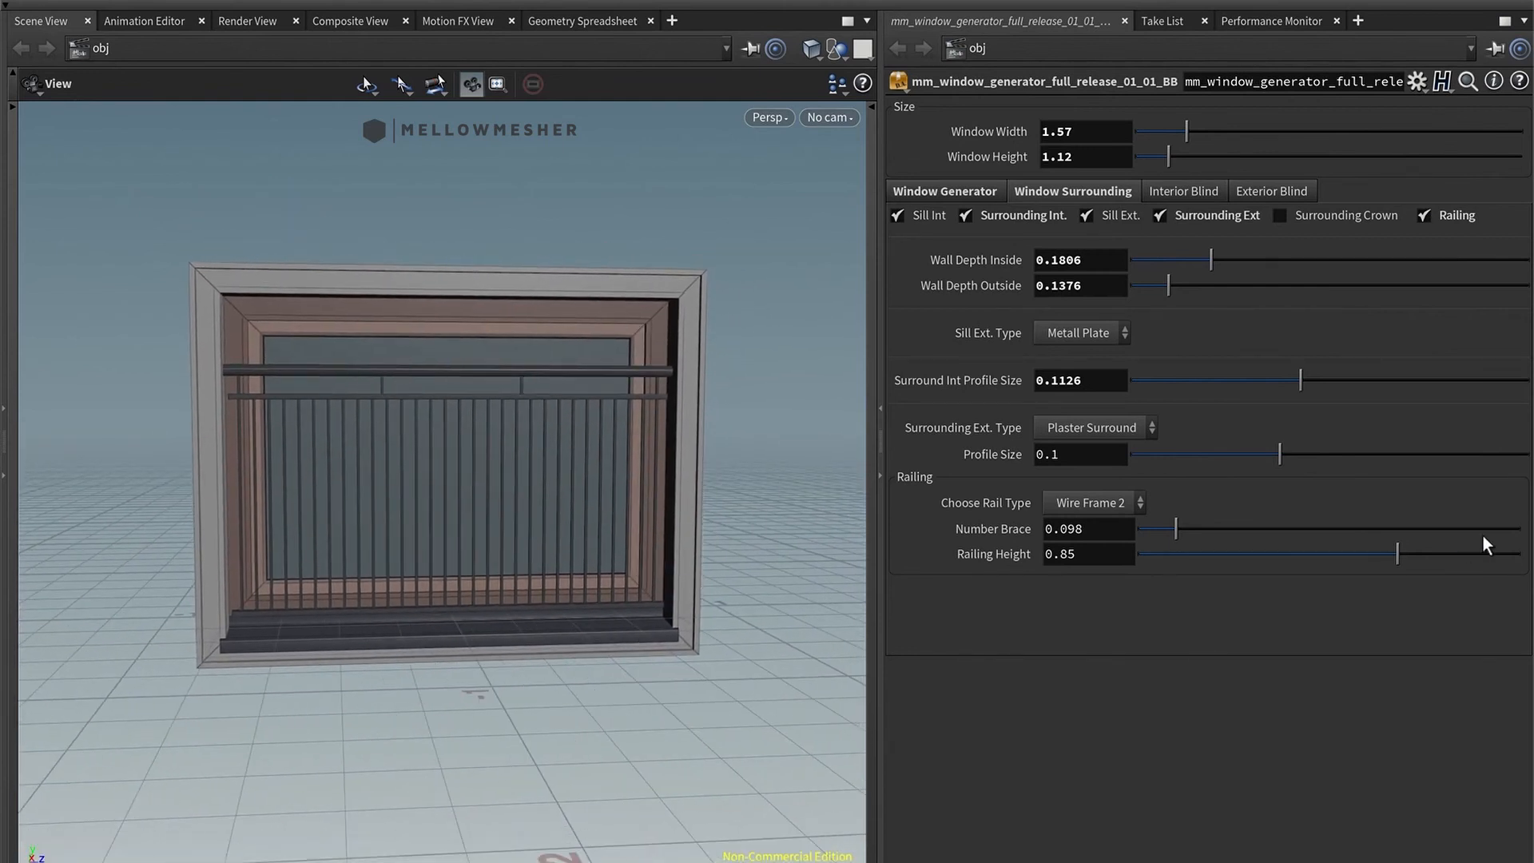
pyautogui.click(1071, 505)
pyautogui.click(1088, 553)
pyautogui.click(1097, 503)
pyautogui.click(1096, 532)
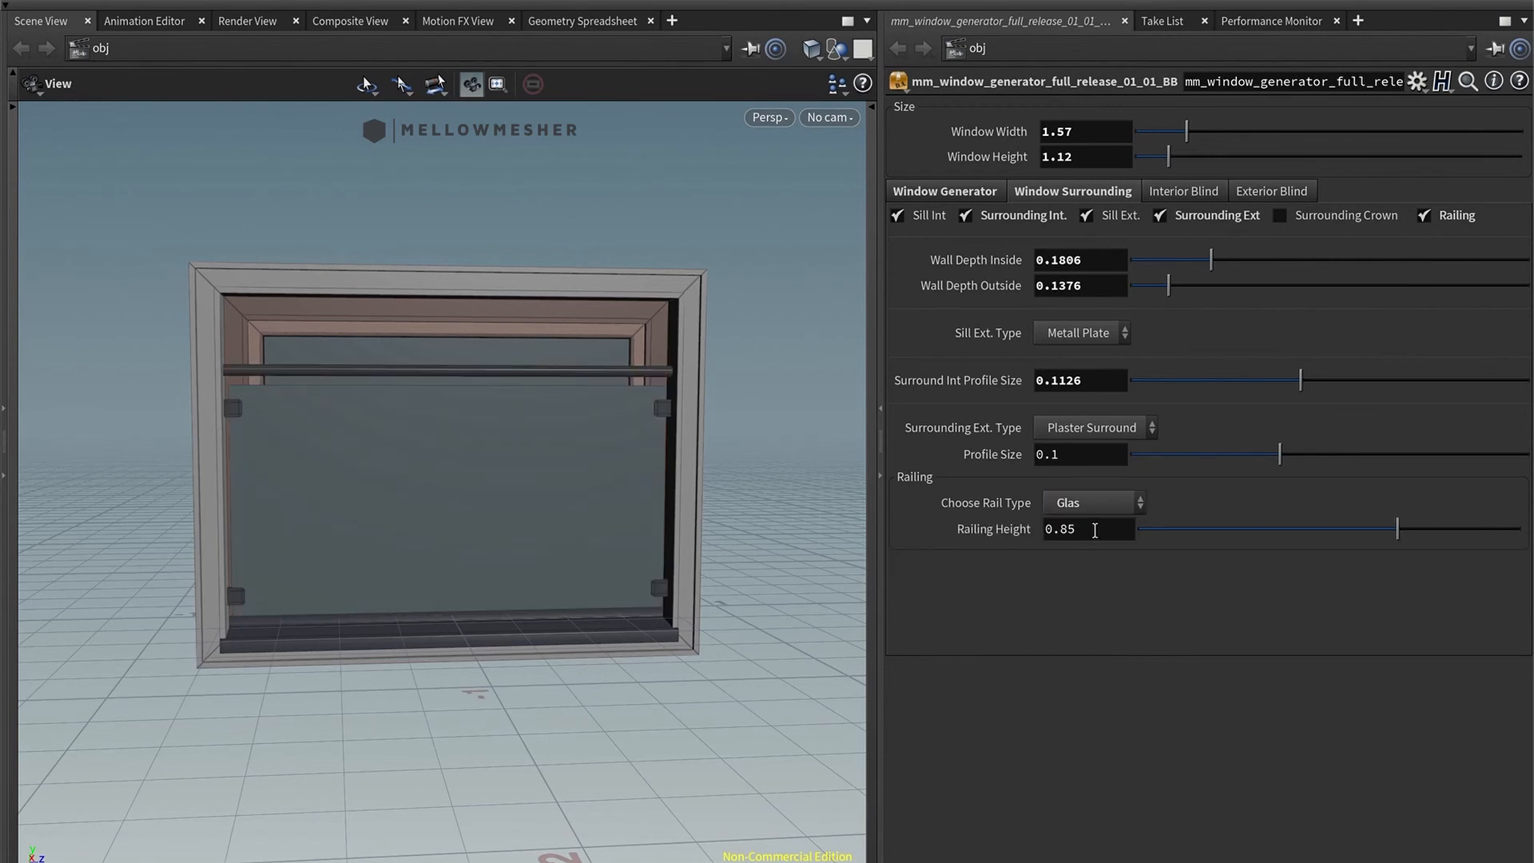
# Step: Lower the railing height to 0.381 and switch the rail type to Wire Frame 1 with a brace number of 0.297
pyautogui.moveTo(1331, 524); pyautogui.dragTo(1251, 536)
pyautogui.click(1134, 505)
pyautogui.click(1112, 551)
pyautogui.moveTo(431, 534); pyautogui.dragTo(429, 496)
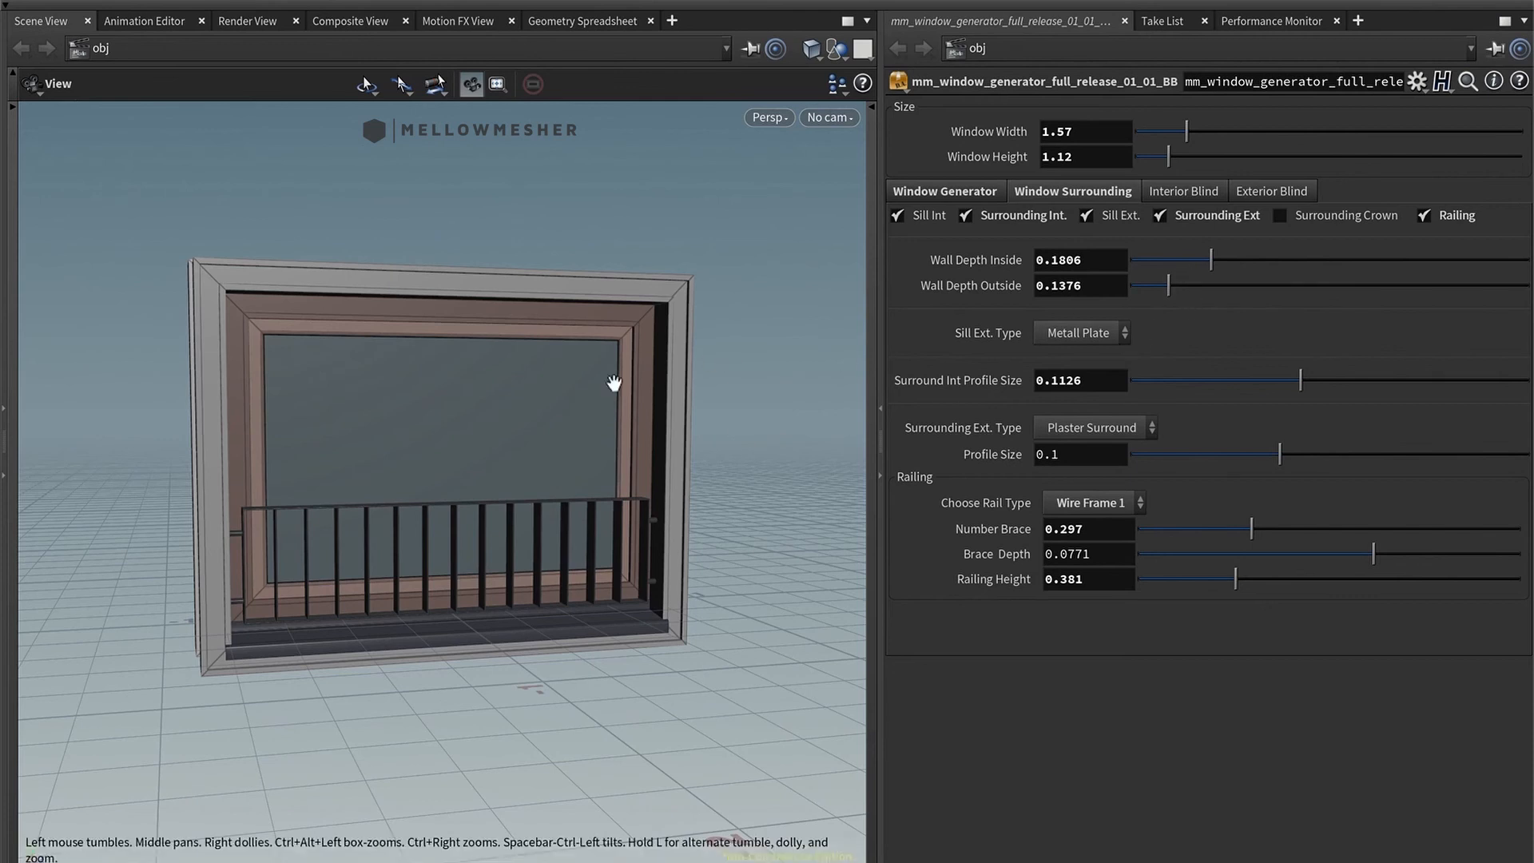
# Step: Enable the surrounding crown above the window
pyautogui.moveTo(550, 410); pyautogui.dragTo(518, 426, button='right')
pyautogui.moveTo(519, 428); pyautogui.dragTo(518, 502, button='middle')
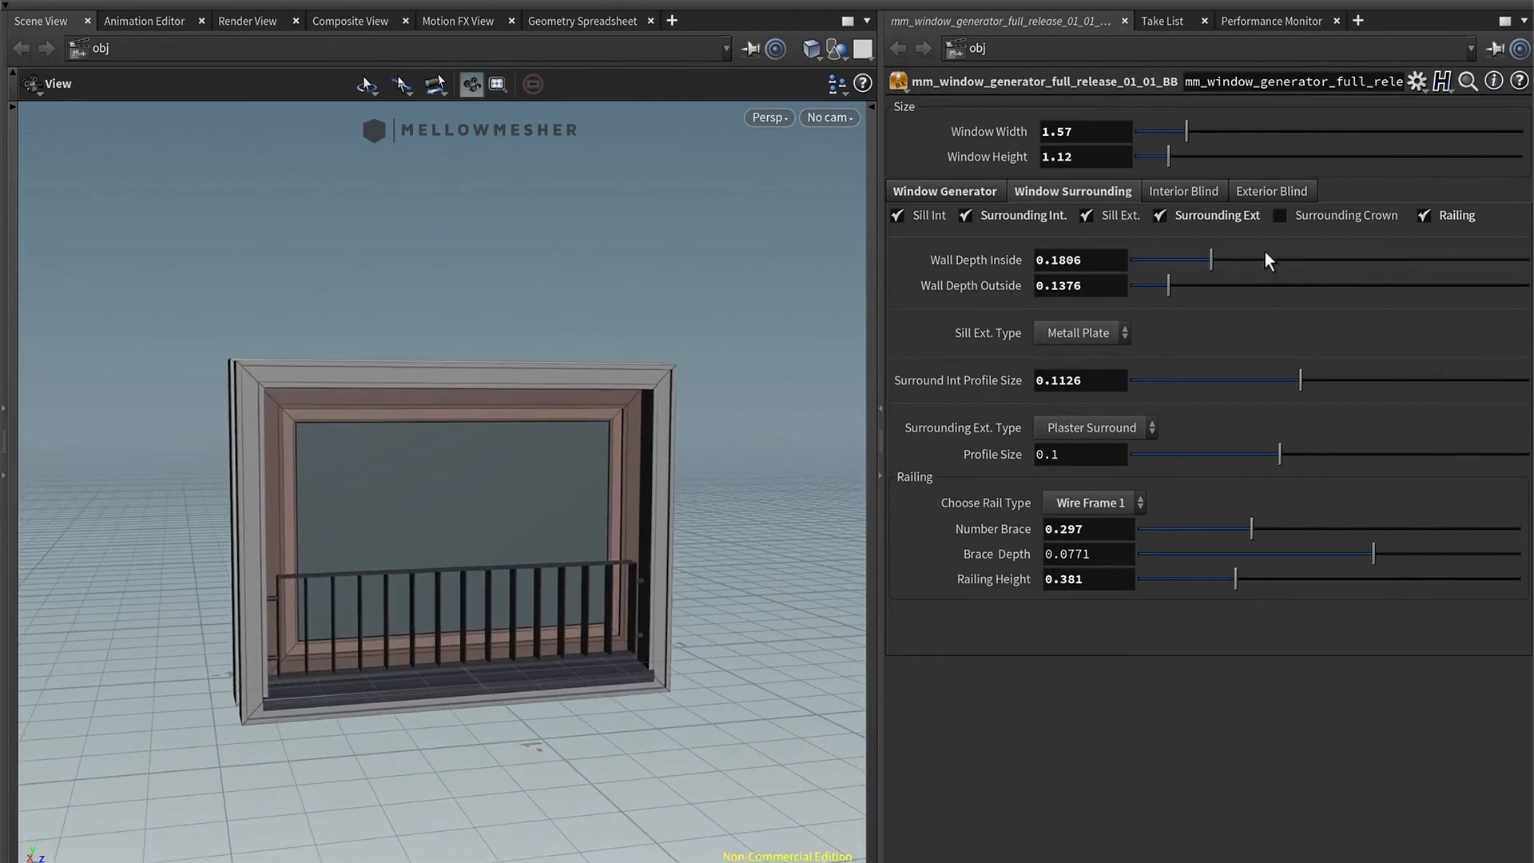
pyautogui.click(1281, 216)
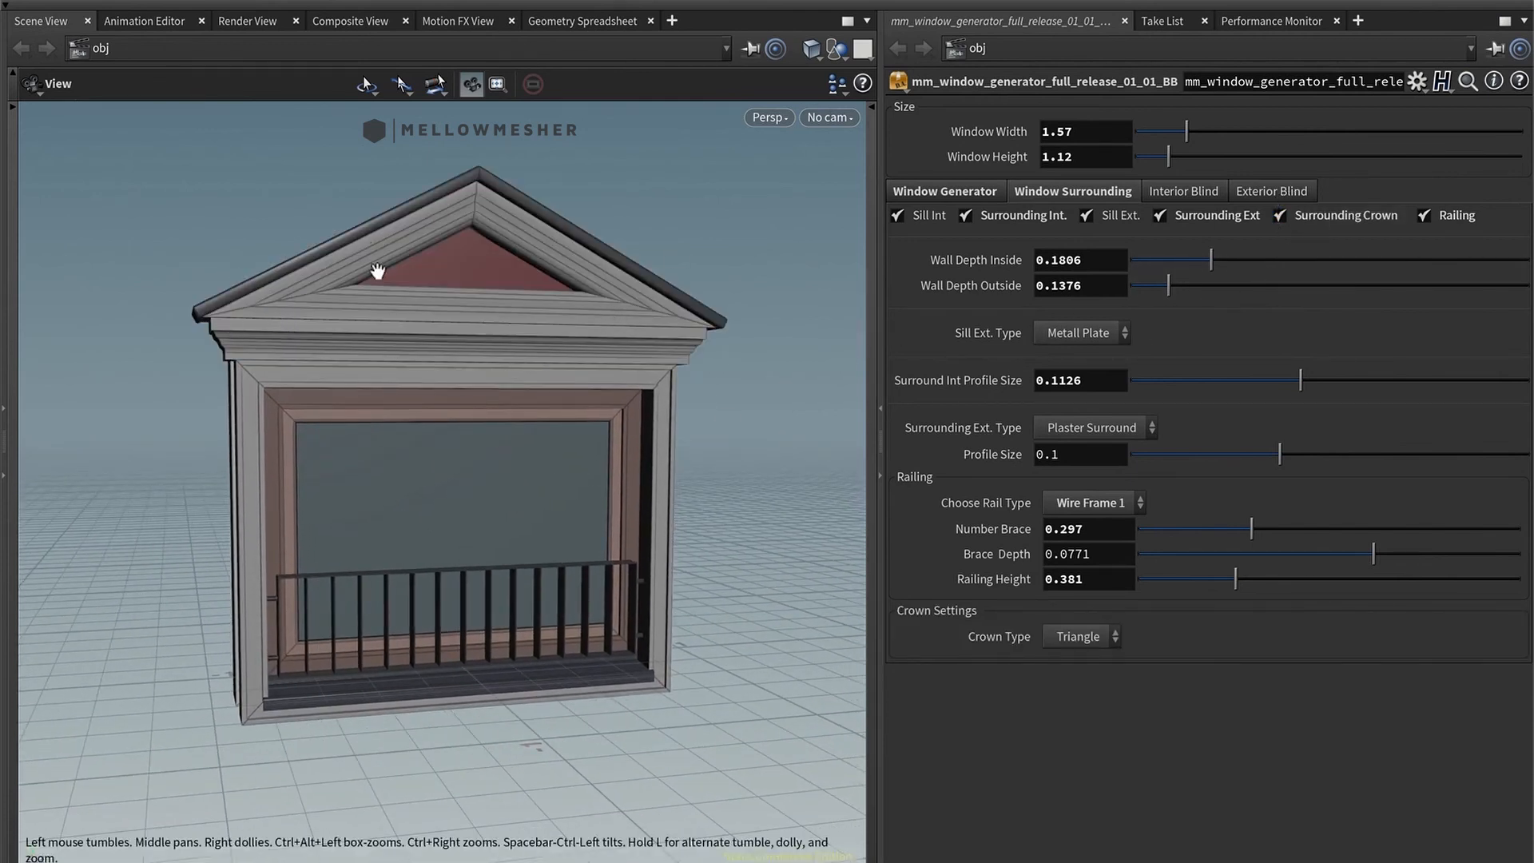
# Step: Try the Round crown type, inspect it, and switch back to Triangle
pyautogui.click(1089, 639)
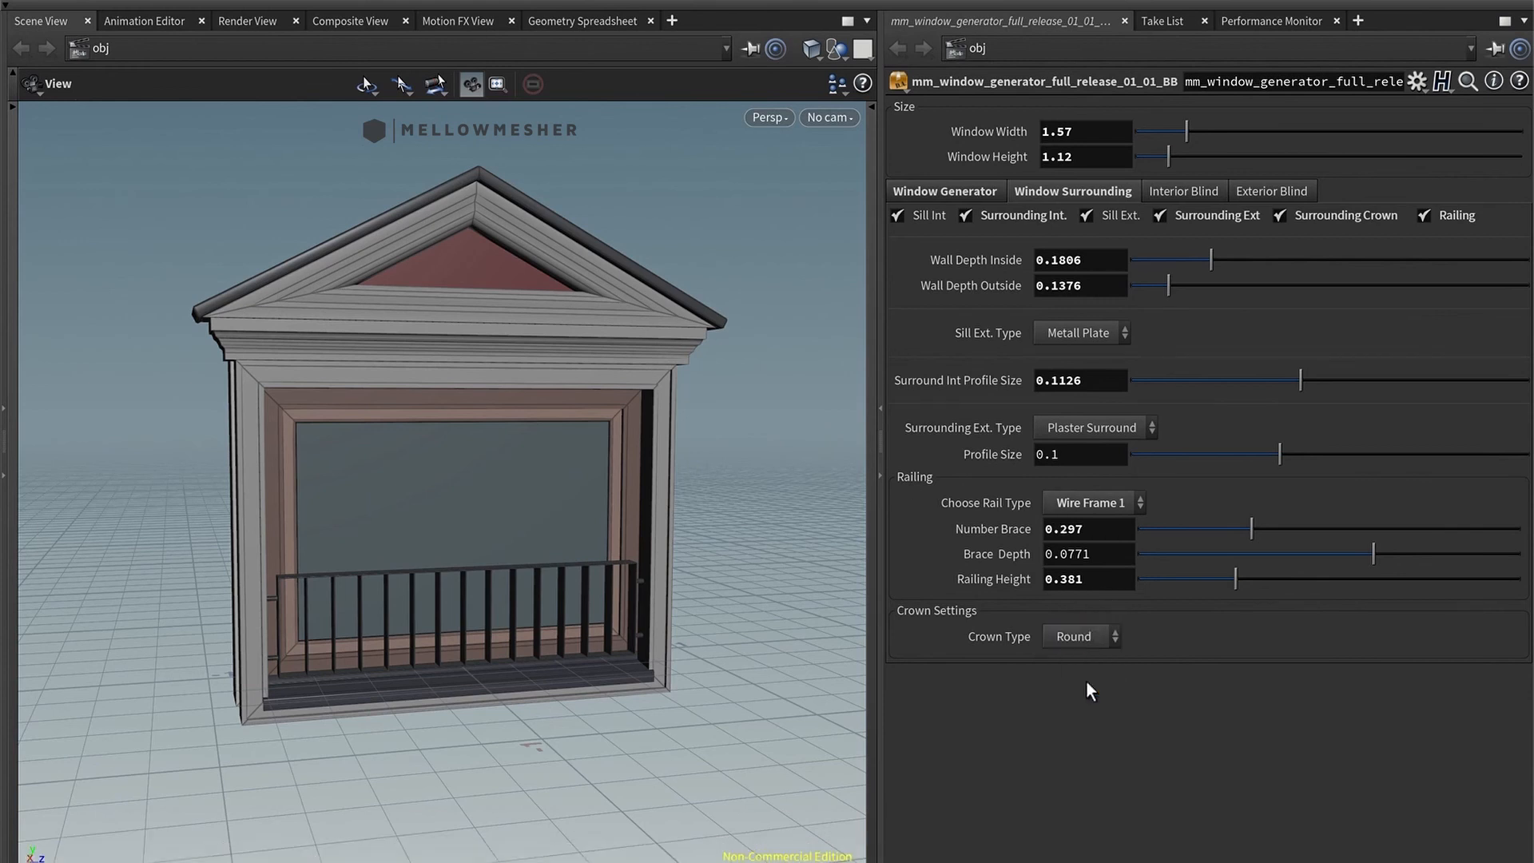
pyautogui.moveTo(444, 391); pyautogui.dragTo(376, 362)
pyautogui.moveTo(547, 377); pyautogui.dragTo(503, 390)
pyautogui.click(1102, 636)
pyautogui.click(1074, 658)
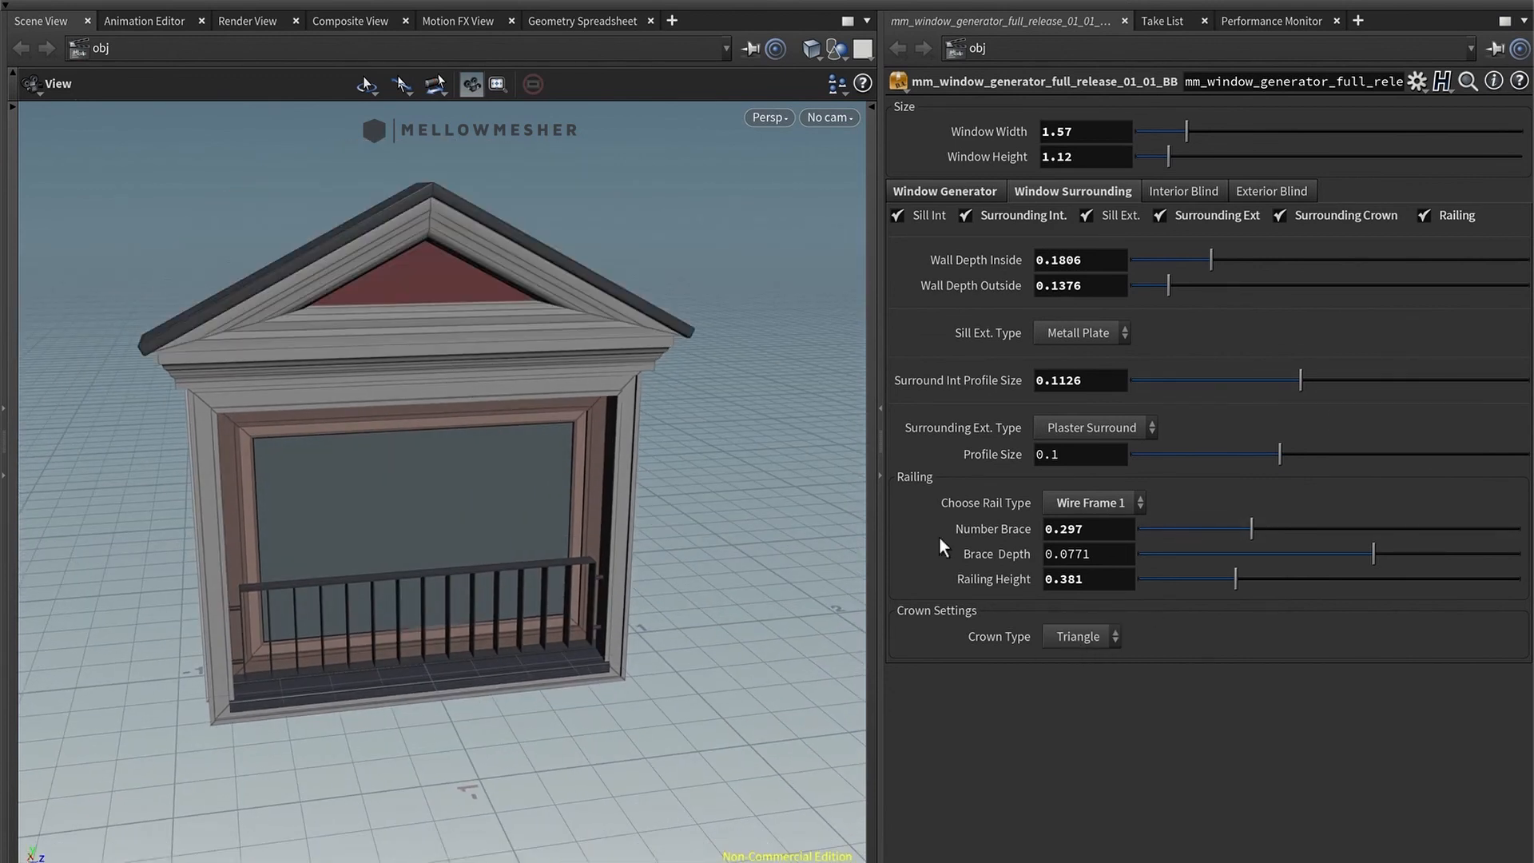
# Step: Set the window width to 1.66 and check how the crown and railing adapt
pyautogui.moveTo(1186, 131)
pyautogui.mouseDown()
pyautogui.moveTo(1268, 142)
pyautogui.moveTo(1196, 134)
pyautogui.moveTo(1262, 151)
pyautogui.moveTo(1148, 150)
pyautogui.moveTo(1168, 152)
pyautogui.mouseUp()
pyautogui.moveTo(482, 352); pyautogui.dragTo(543, 331)
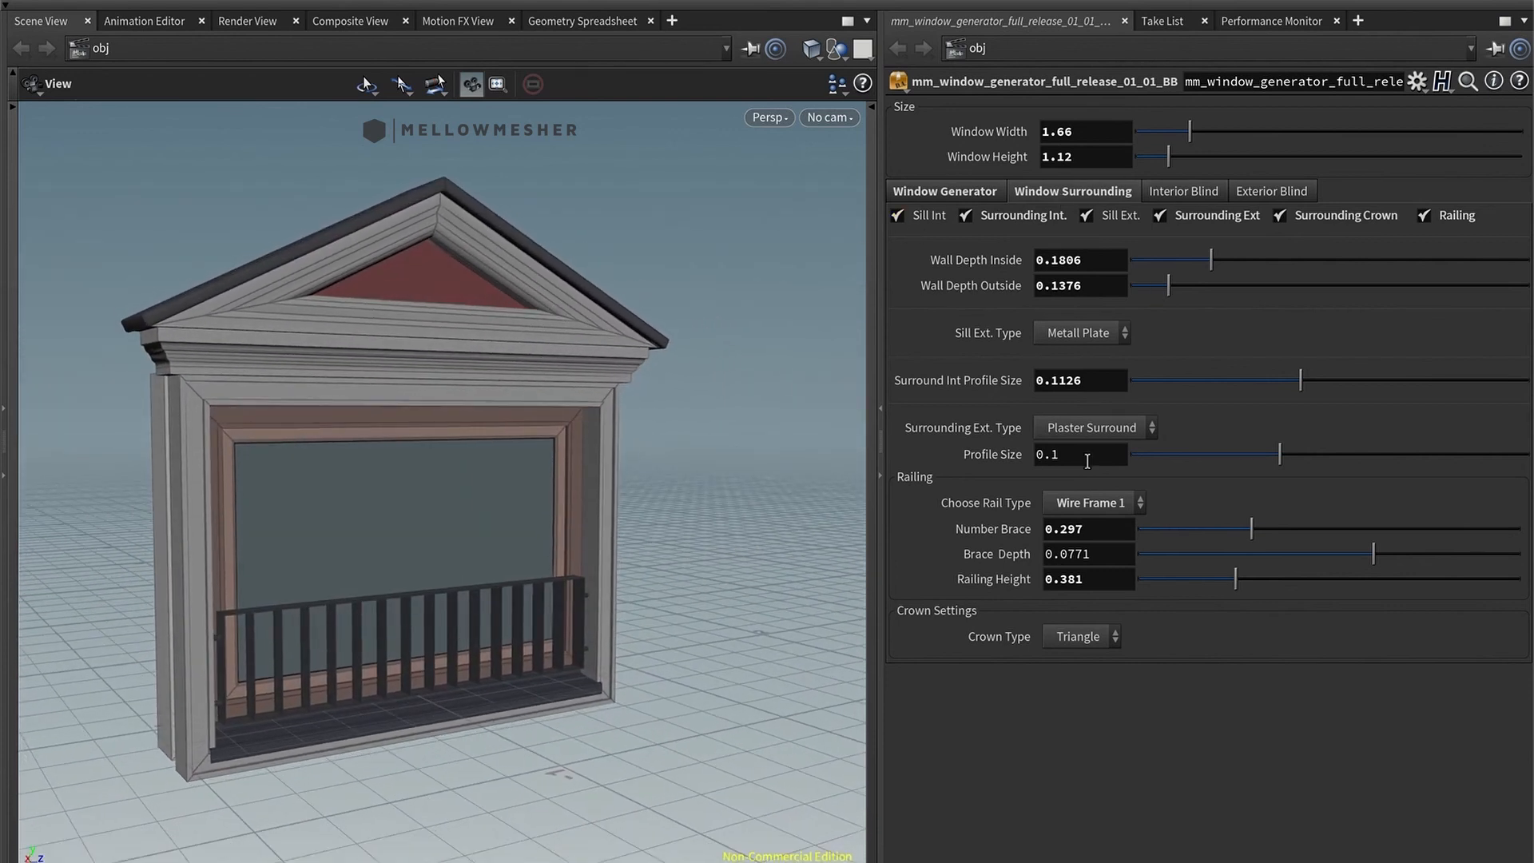
# Step: Disable the surrounding crown and the railing, and view the window from its interior side
pyautogui.click(1297, 215)
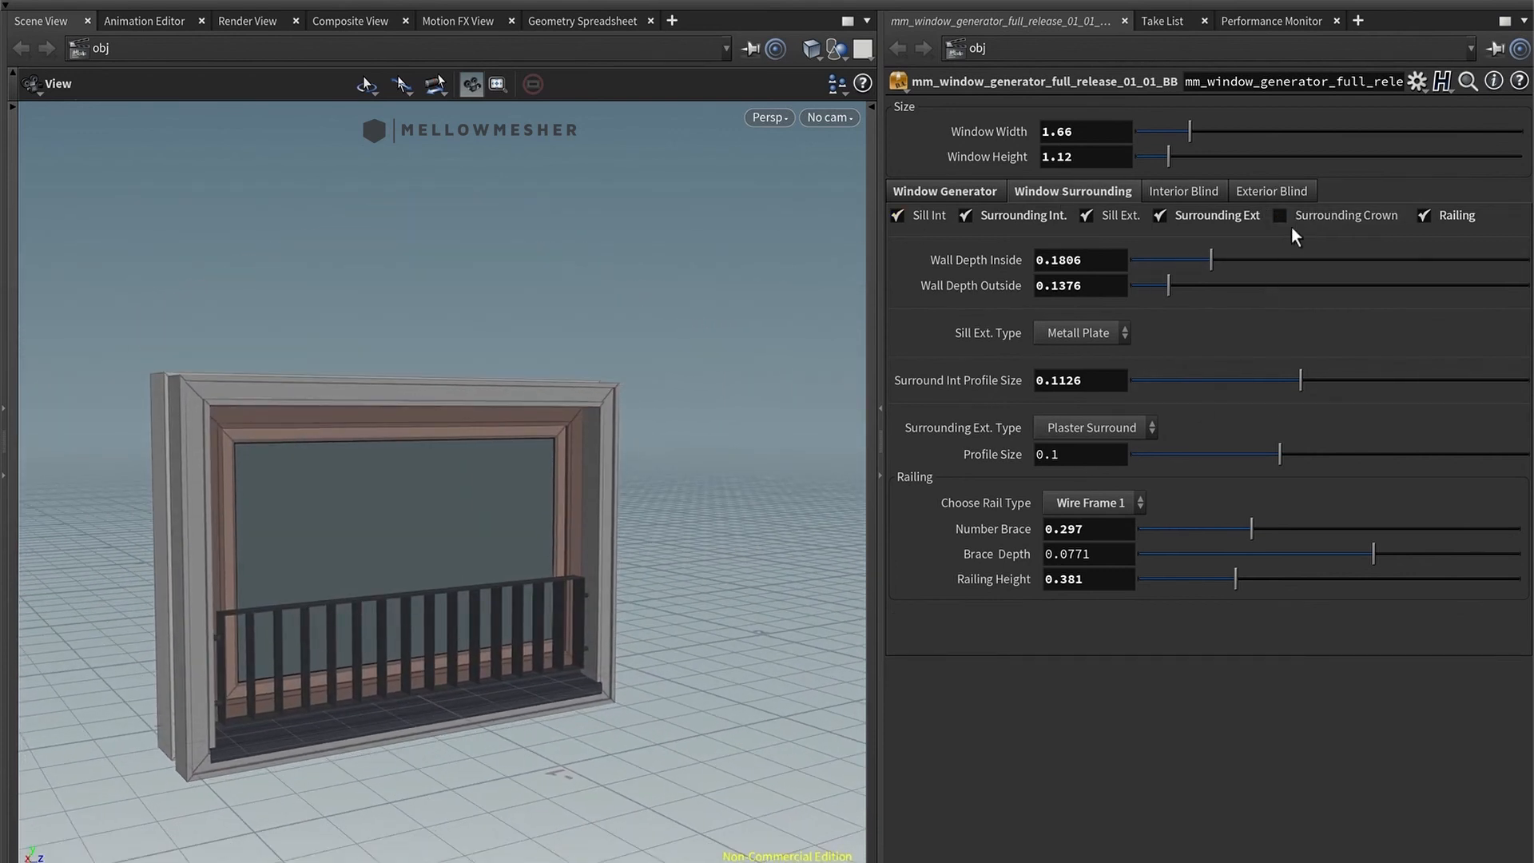
pyautogui.click(1466, 219)
pyautogui.moveTo(434, 558); pyautogui.dragTo(687, 427)
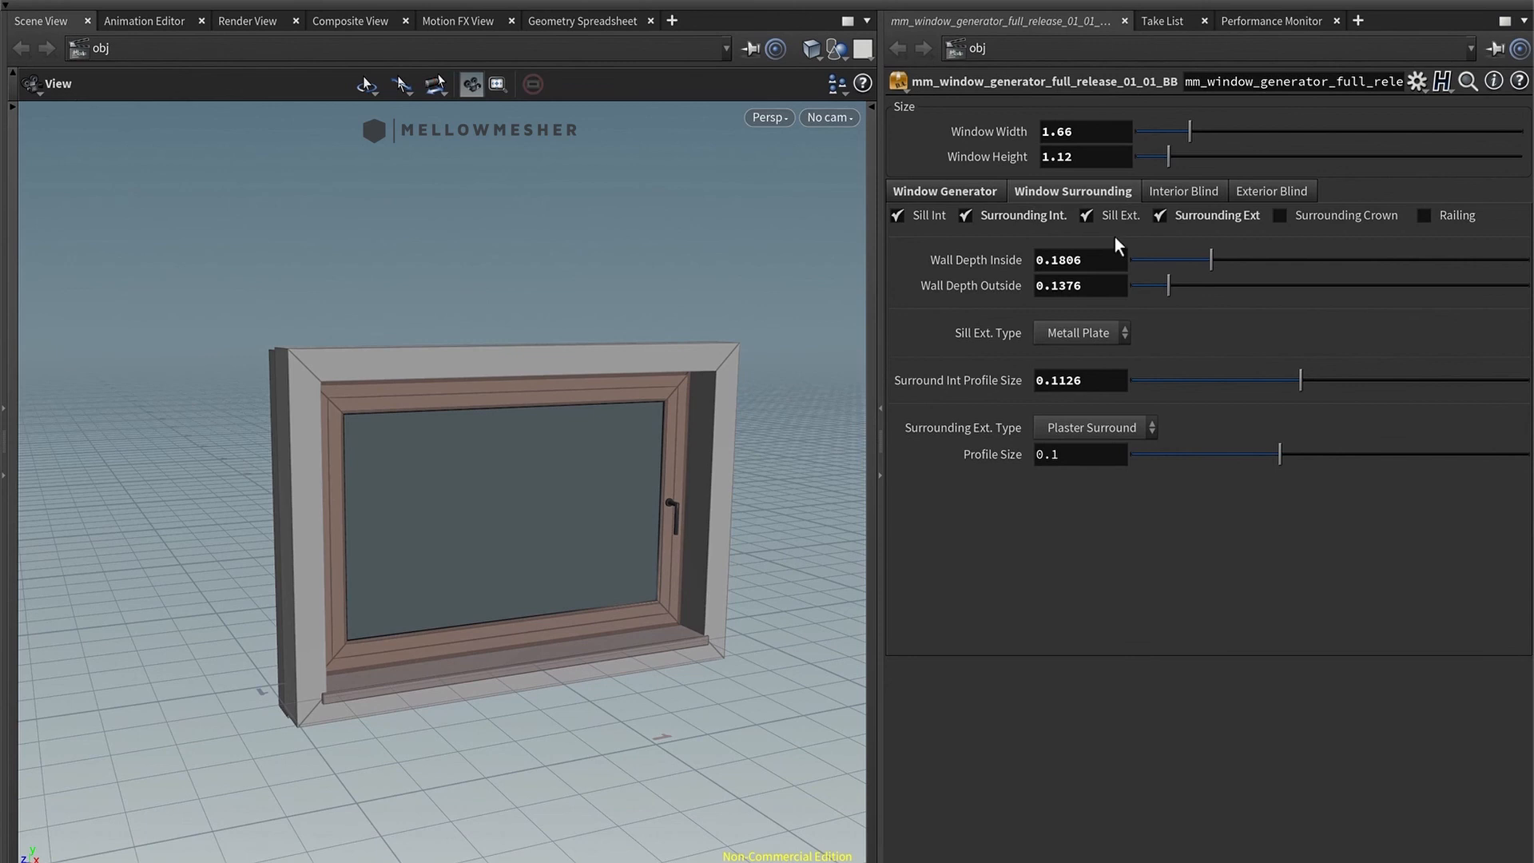
pyautogui.moveTo(533, 542); pyautogui.dragTo(644, 397)
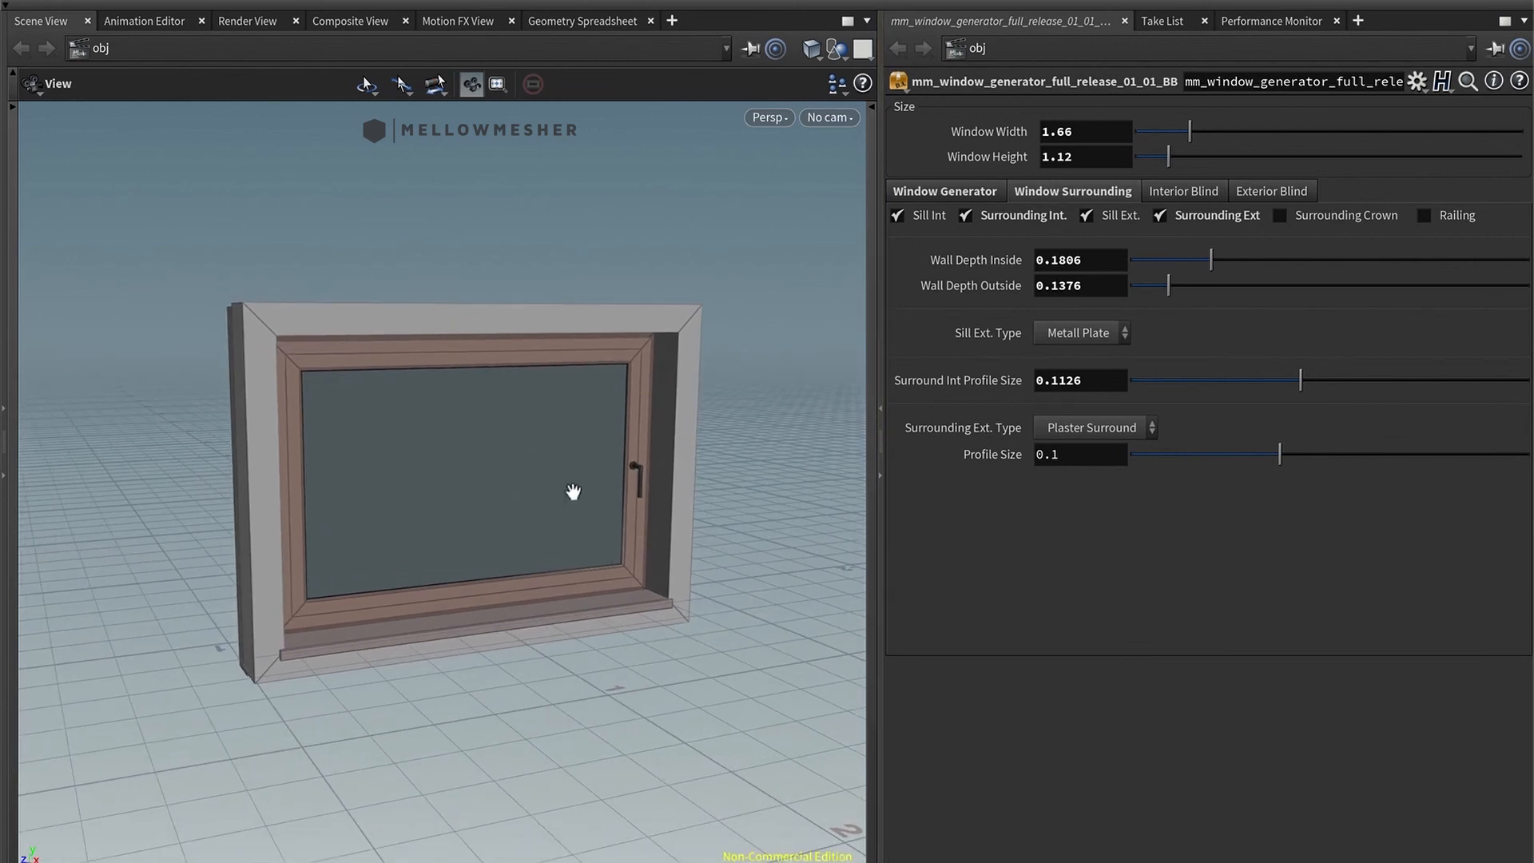